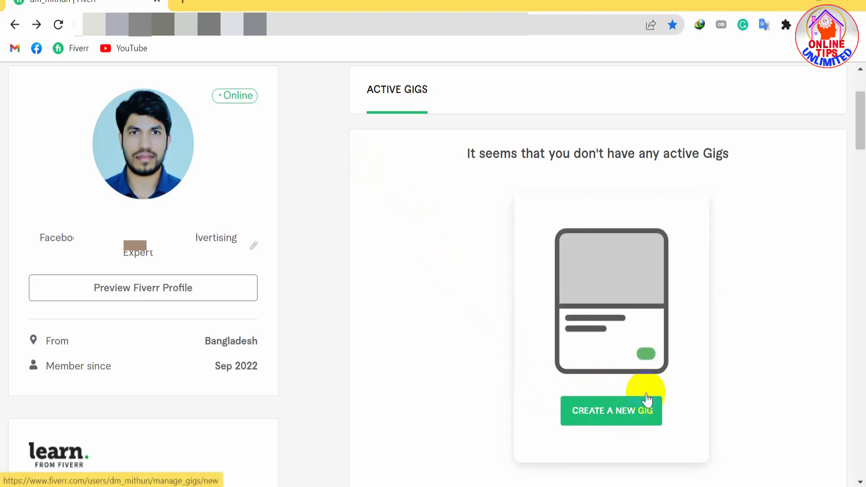
Step: Start creating a new gig and activate its title field
click(602, 417)
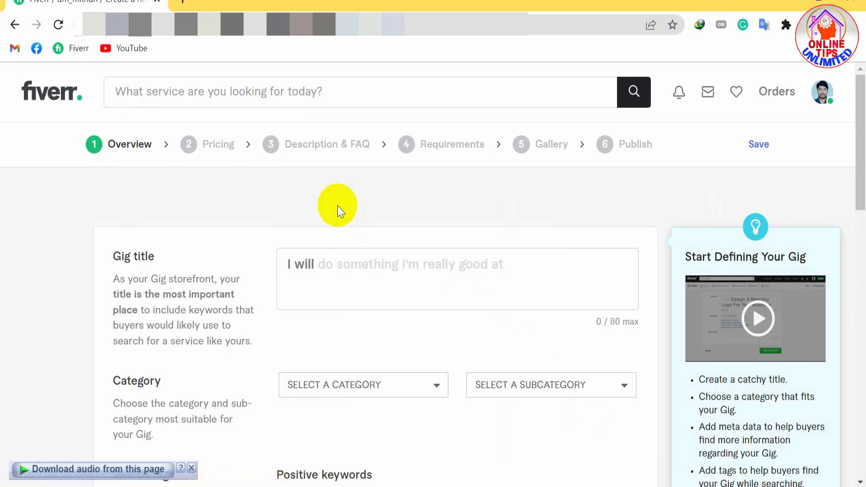
click(309, 264)
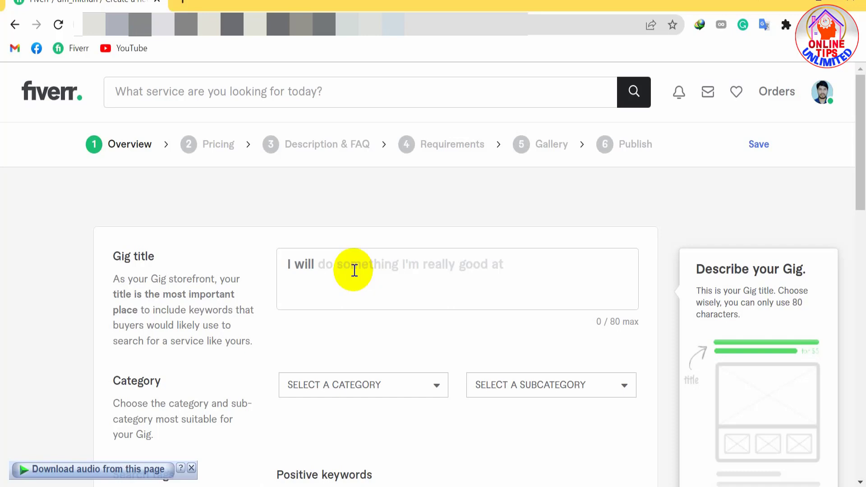
click(335, 268)
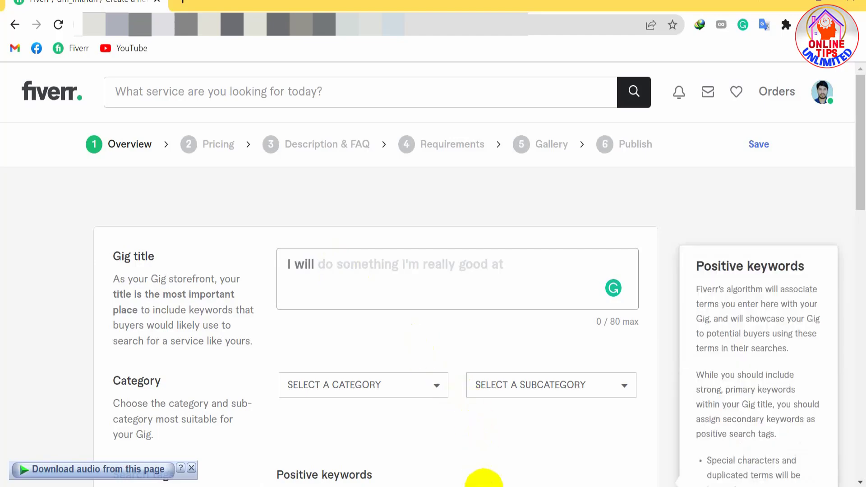
Step: Switch to the Notepad notes and copy the title text "do super fast youtube video organic promotion for your channel monetization"
click(489, 473)
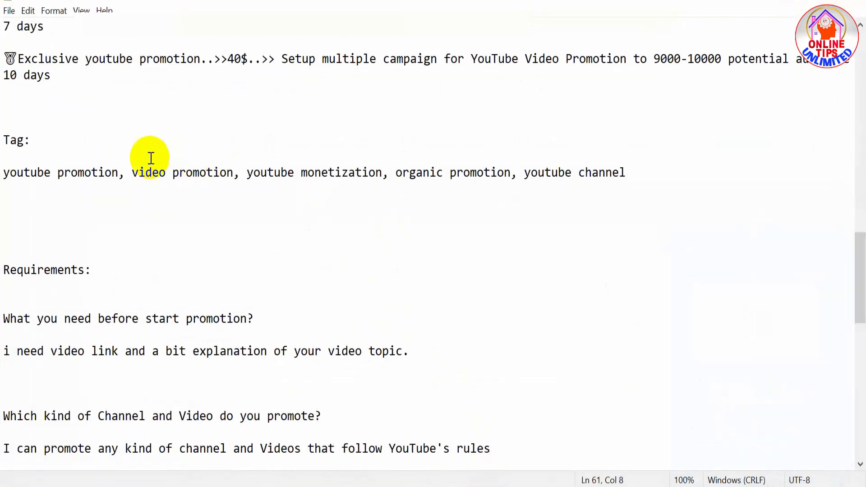
scroll(141, 156, up, 9)
scroll(140, 157, up, 11)
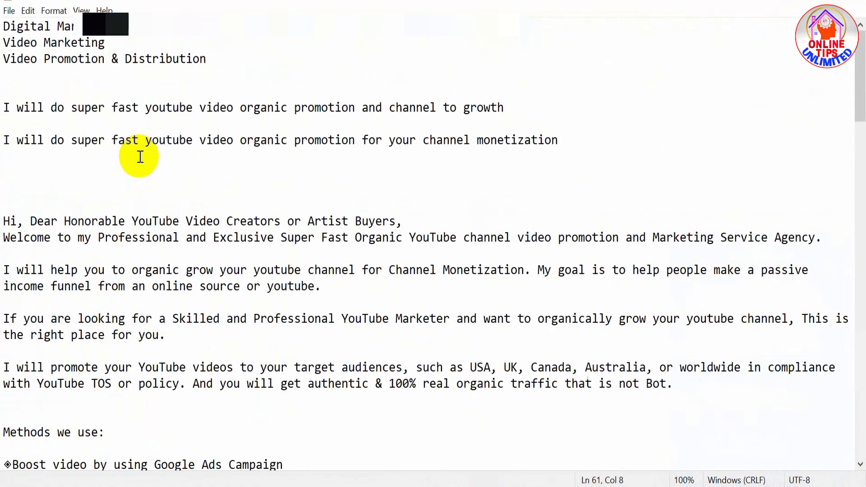
scroll(140, 157, down, 1)
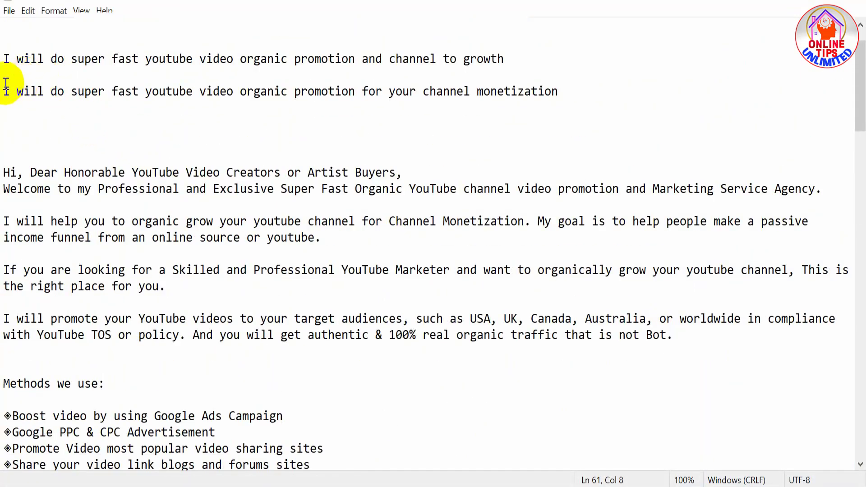
drag(5, 92, 505, 104)
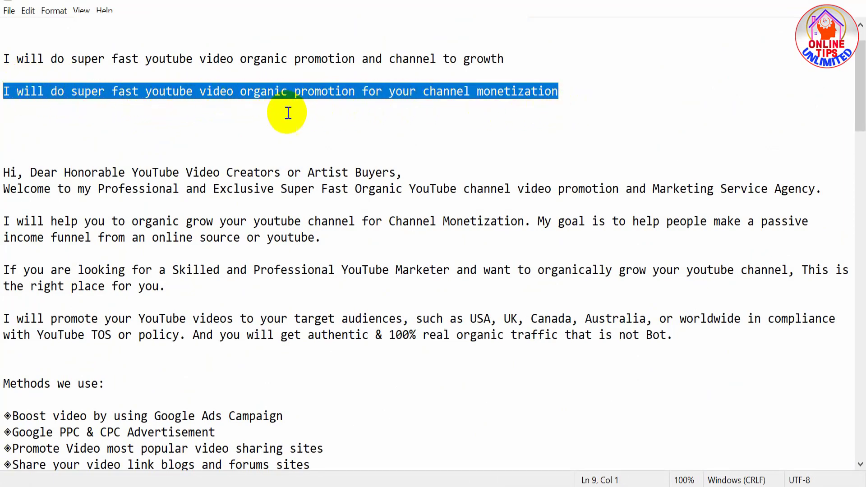
click(215, 120)
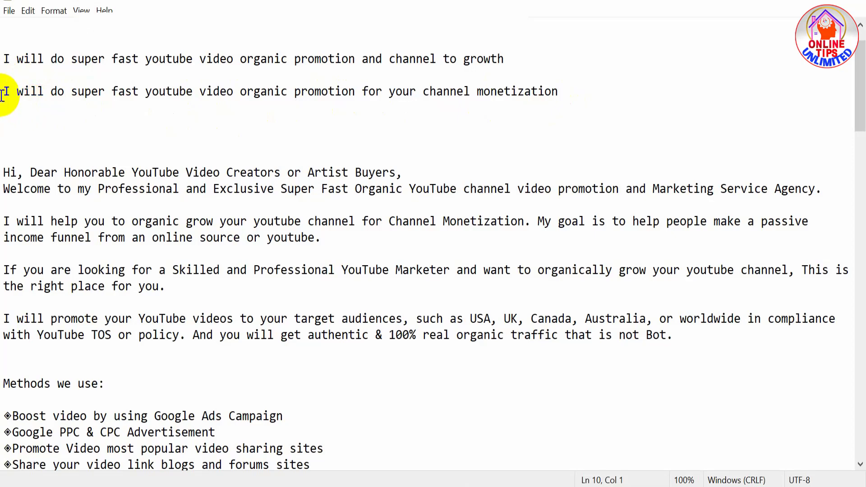
drag(50, 92, 558, 93)
right_click(97, 91)
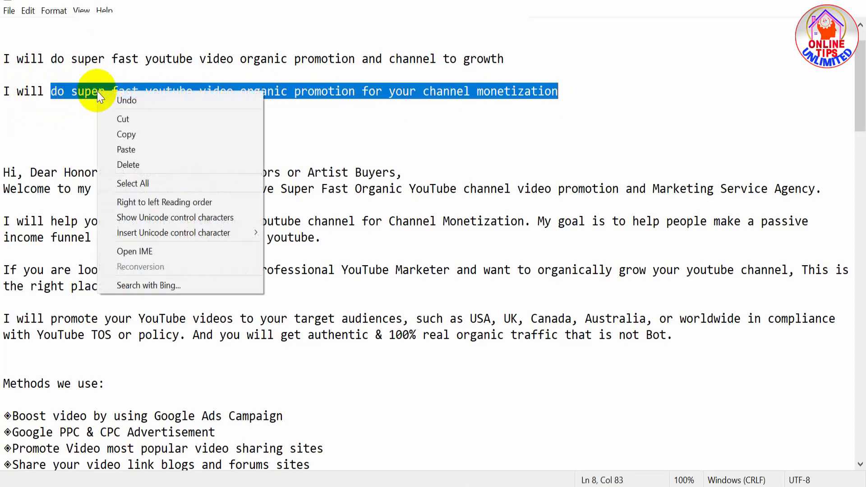
click(123, 133)
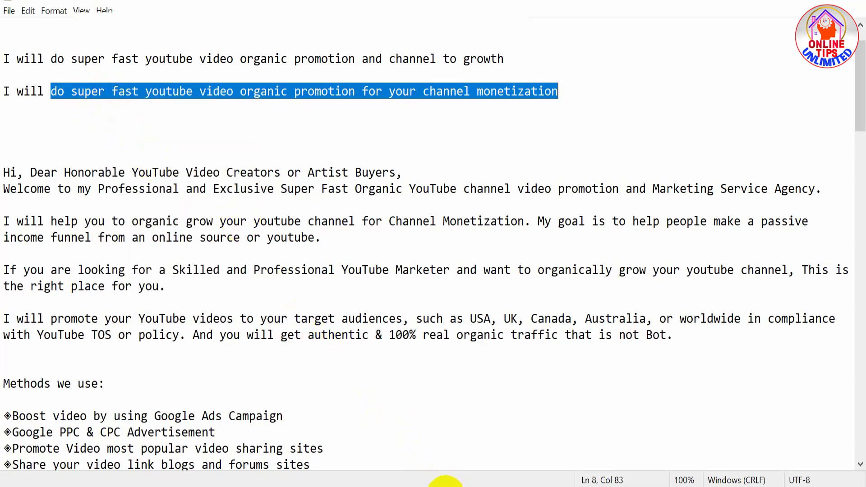
Step: Return to the Fiverr gig form and paste the copied text after "I will" as the gig title
key(alt+Tab)
click(290, 264)
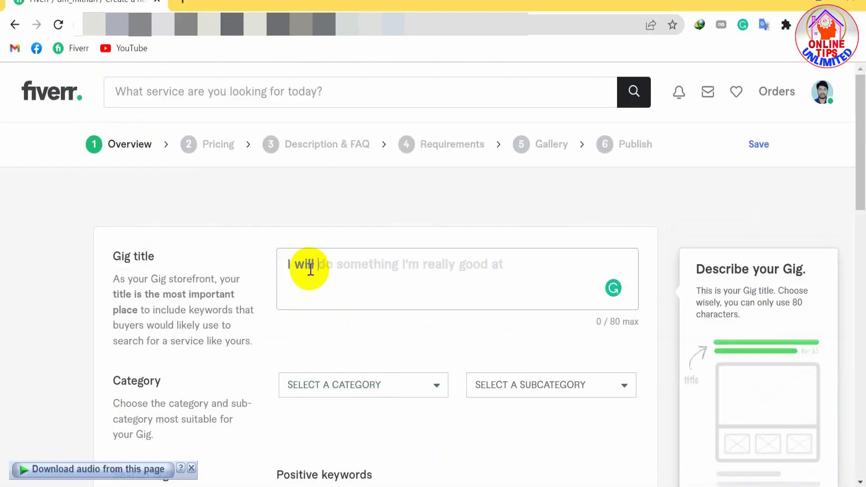
right_click(339, 269)
click(387, 132)
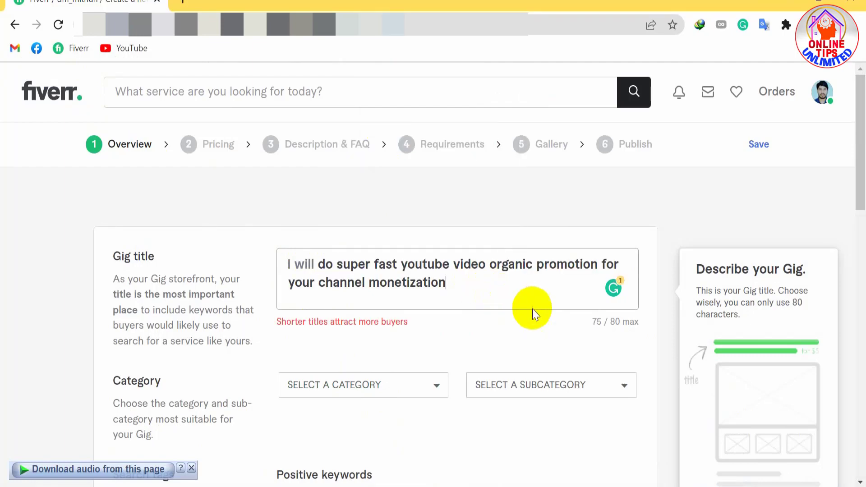
double_click(613, 321)
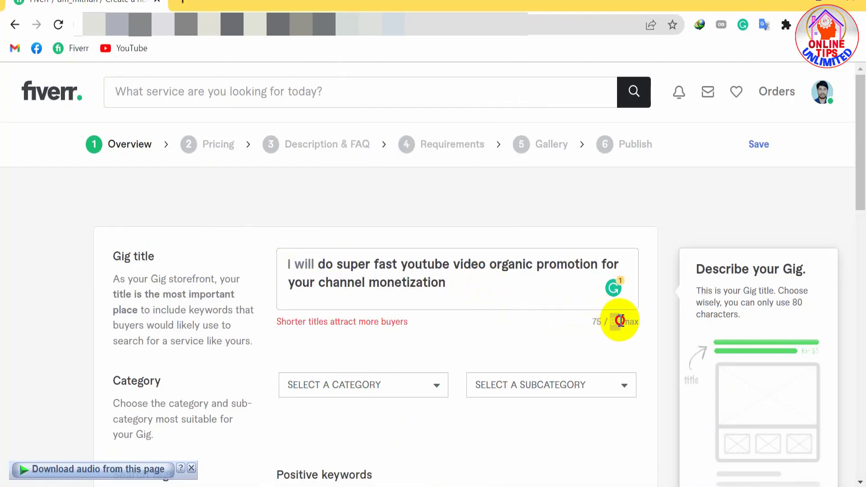
Step: Delete the word "your" from the gig title so it ends with "promotion for channel monetization"
click(481, 284)
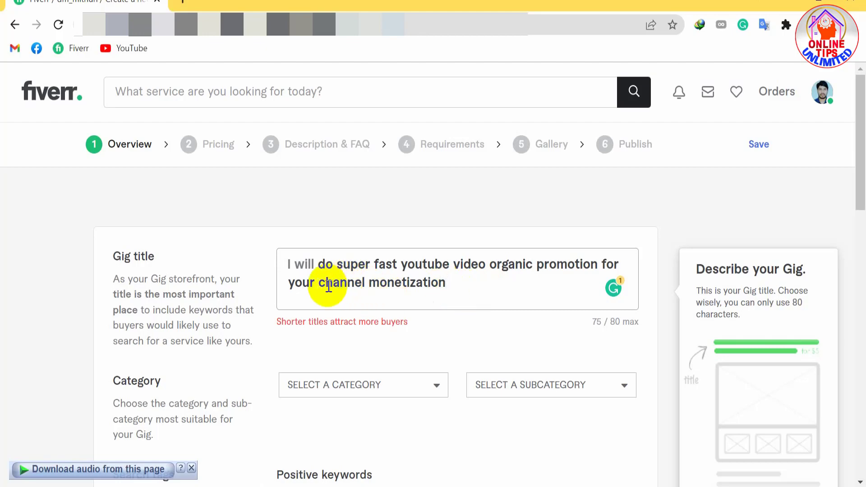
double_click(289, 284)
key(BackSpace)
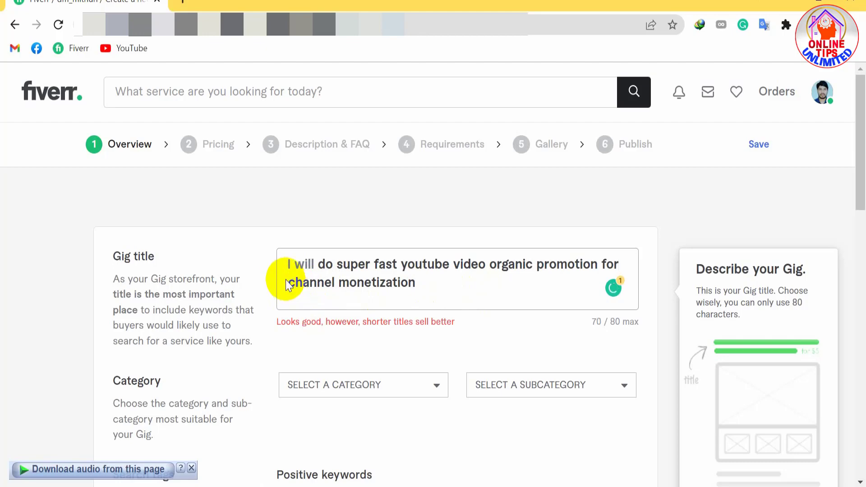
key(BackSpace)
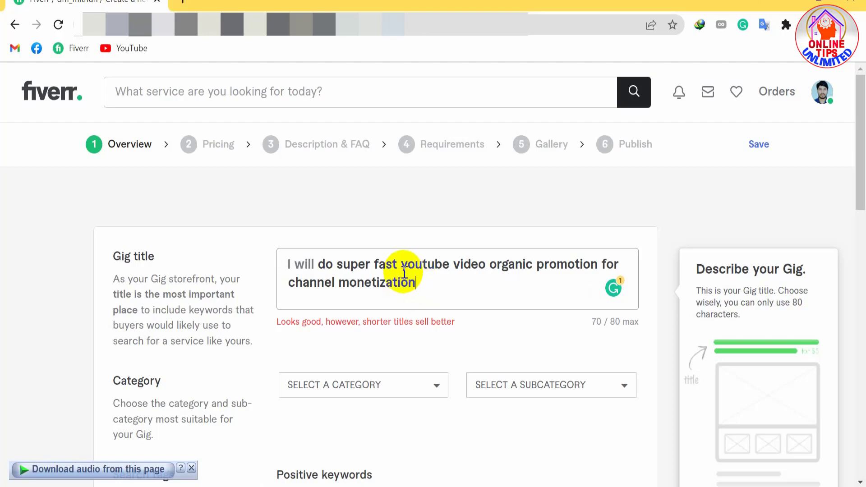
drag(336, 264, 399, 268)
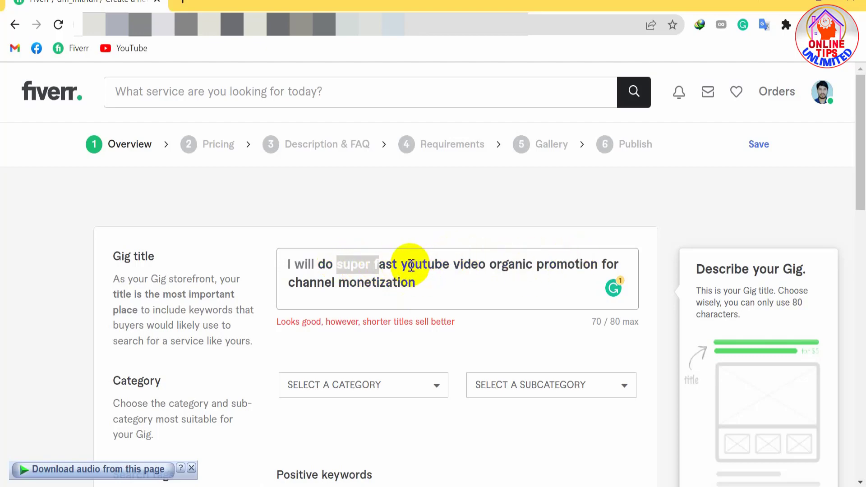
click(396, 262)
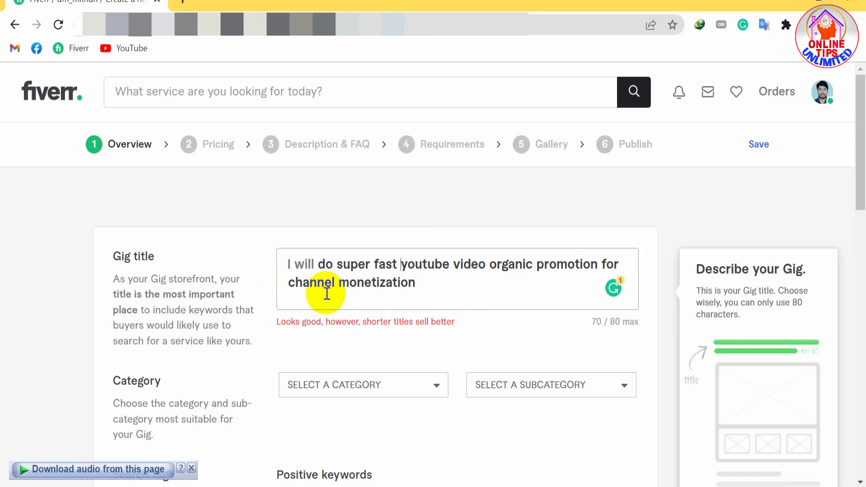
Step: Set the gig's category to Digital Marketing and its subcategory to Video Marketing
scroll(326, 293, down, 2)
mouse_move(199, 307)
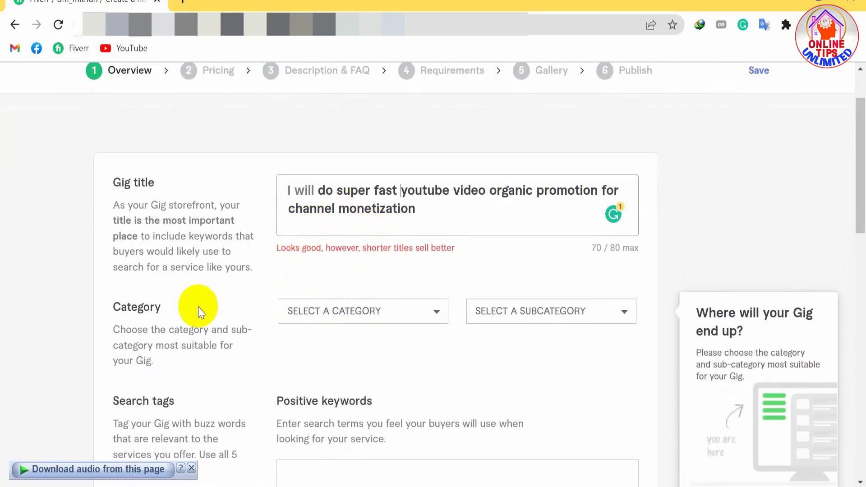
click(434, 316)
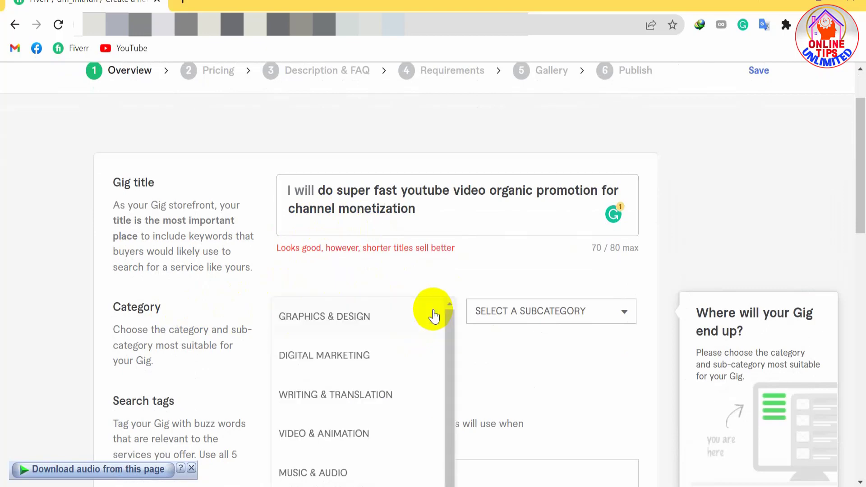
click(350, 357)
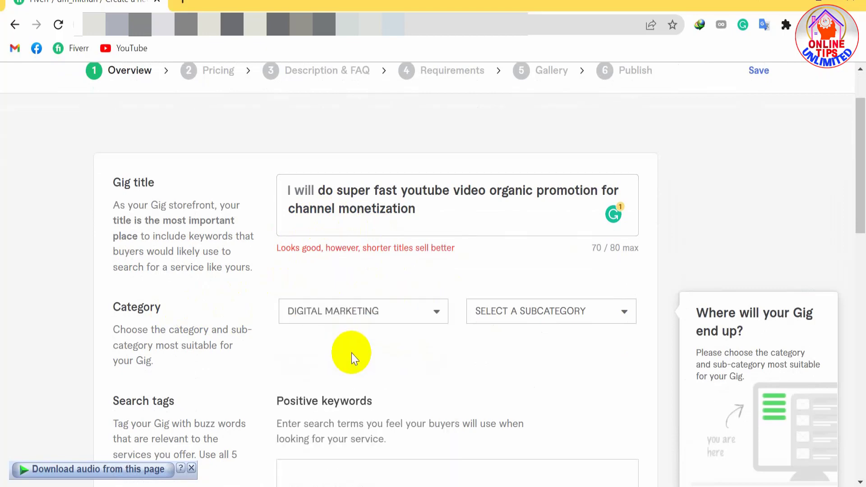
click(594, 316)
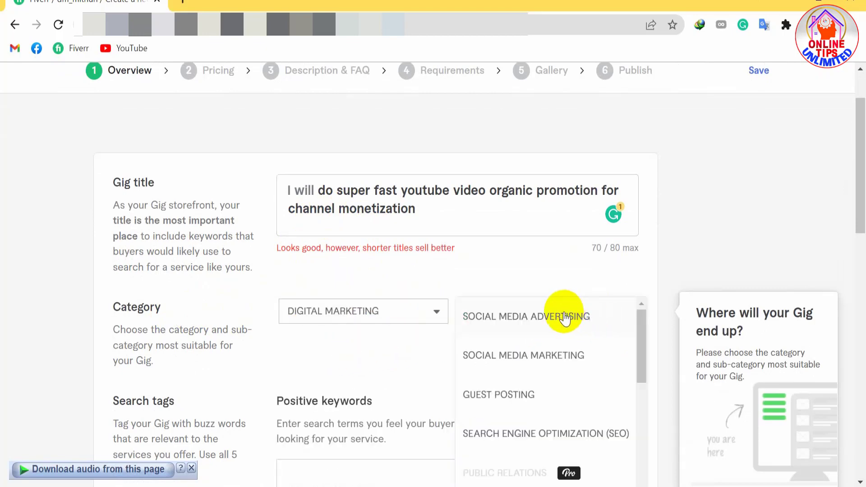
scroll(557, 315, down, 5)
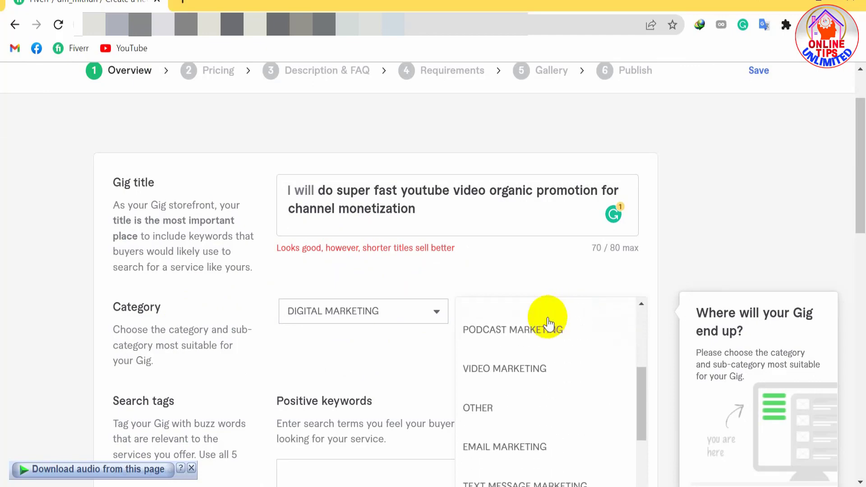
click(517, 373)
Step: Set the service type to Video Promotion & Distribution and select YouTube as the video platform
scroll(428, 345, down, 1)
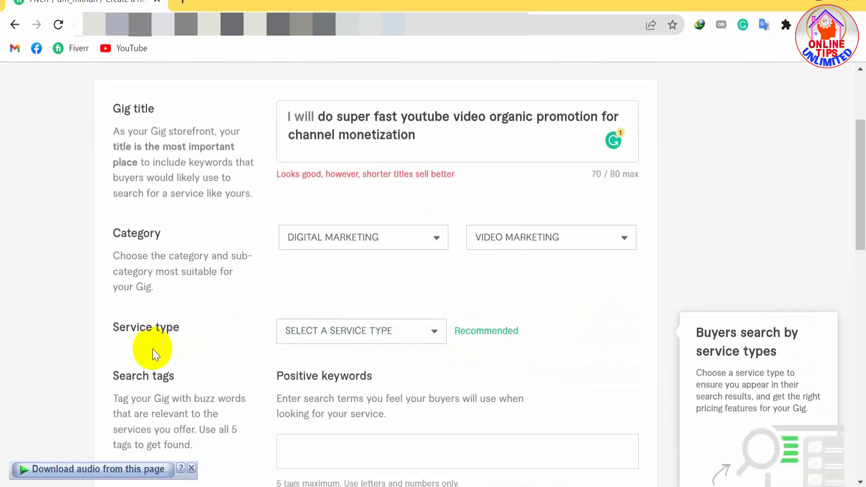
click(391, 339)
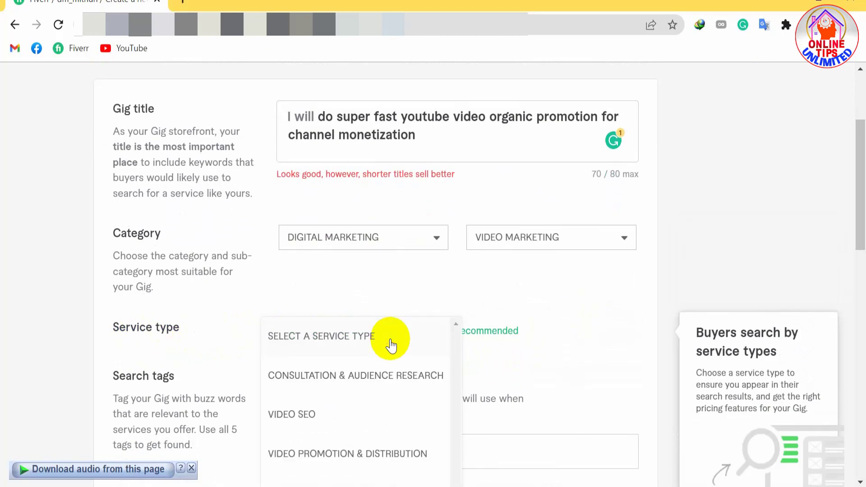
scroll(391, 345, down, 1)
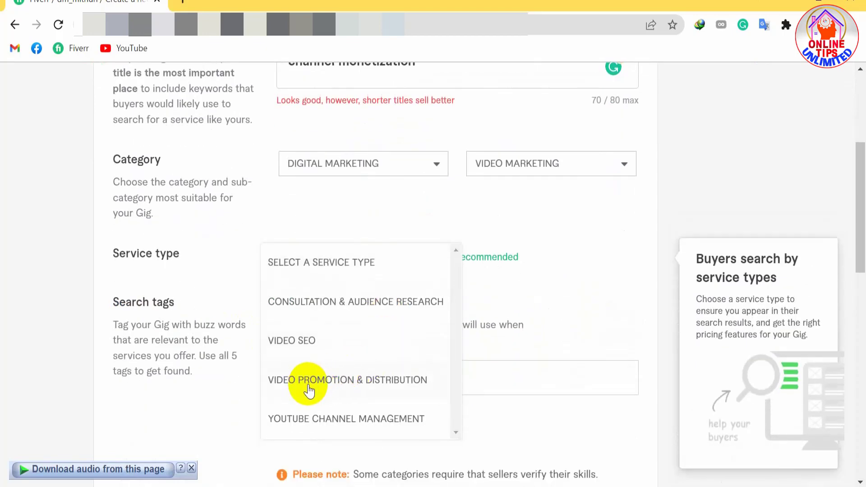
click(350, 382)
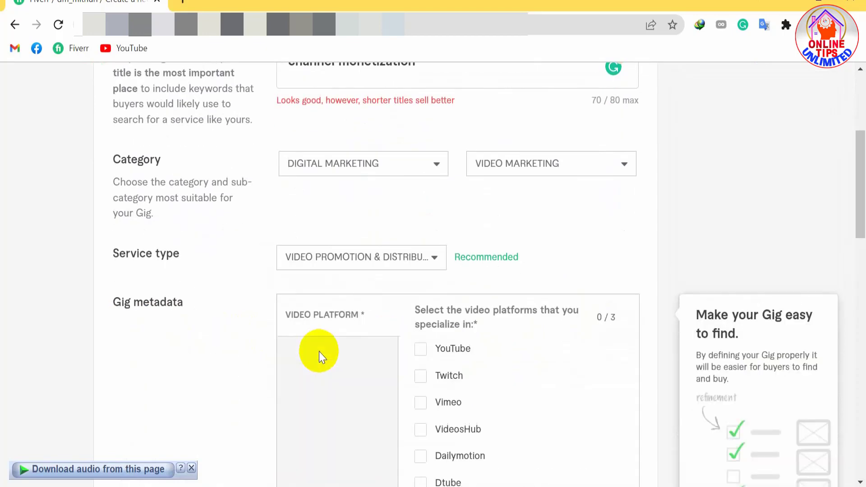
click(421, 348)
Step: Copy "youtube promotion" from the Tag list in the Notepad notes and add it as the gig's first positive keyword
scroll(400, 304, down, 6)
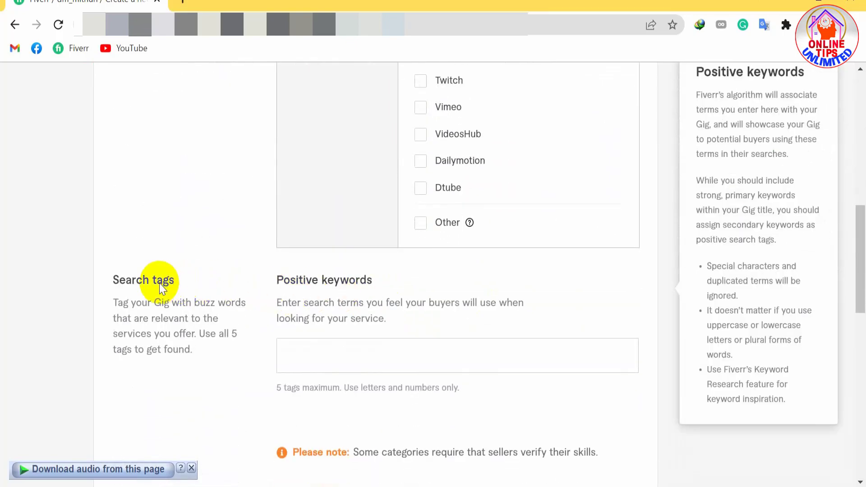
click(316, 362)
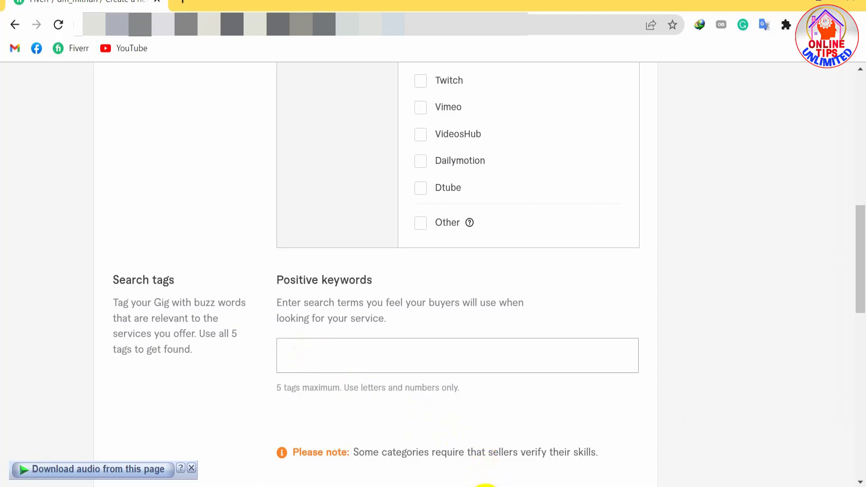
click(483, 483)
drag(7, 319, 118, 314)
key(ctrl+c)
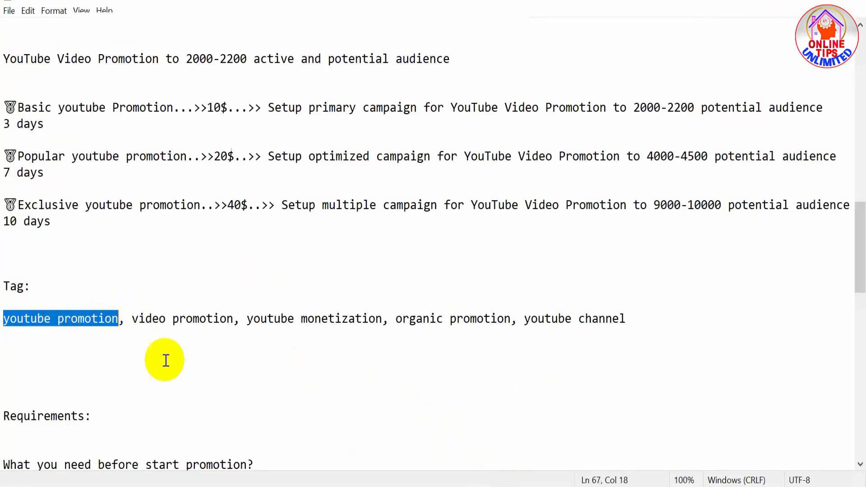
click(443, 480)
click(311, 346)
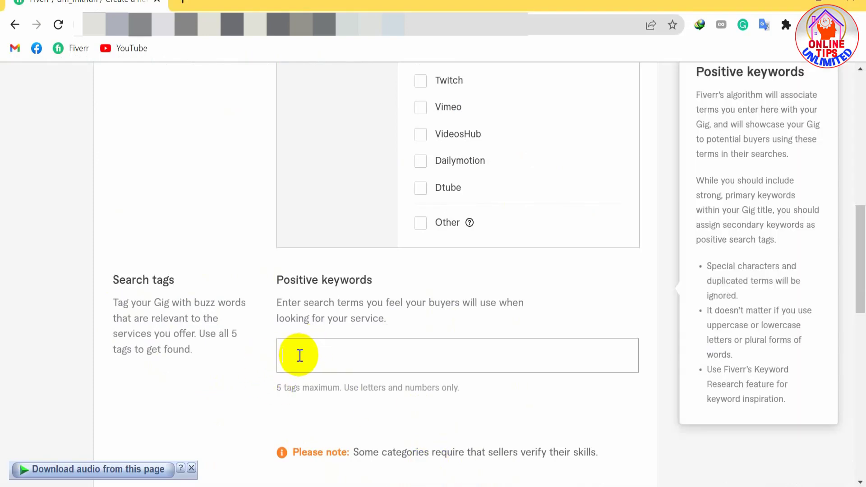
key(ctrl+v)
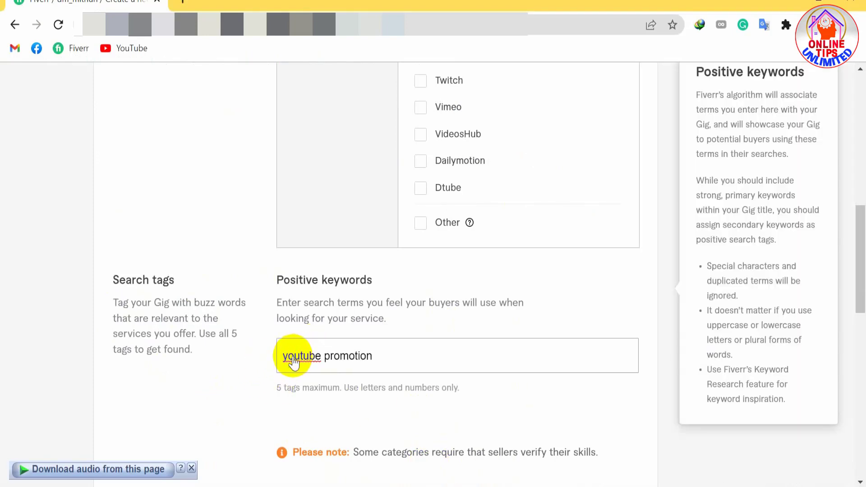
key(Return)
Step: Copy "video promotion" from the Tag list in the Notepad notes and add it as a positive keyword after "youtube promotion"
click(495, 484)
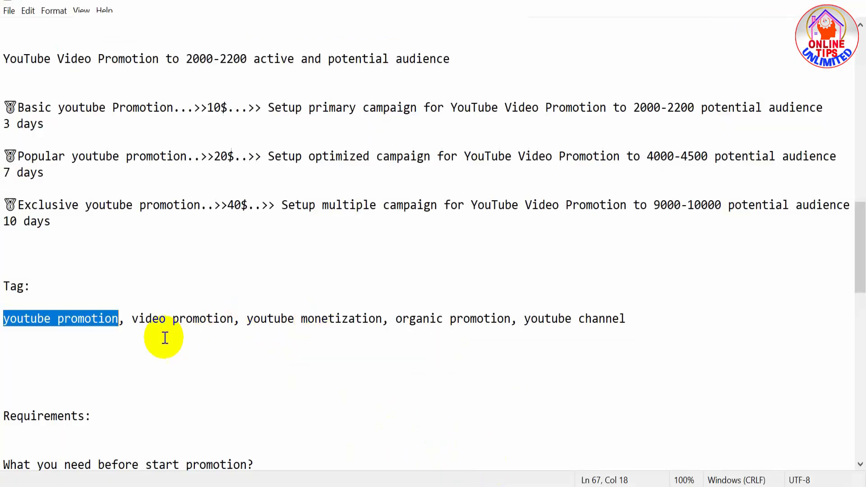
drag(130, 321, 236, 322)
key(ctrl+c)
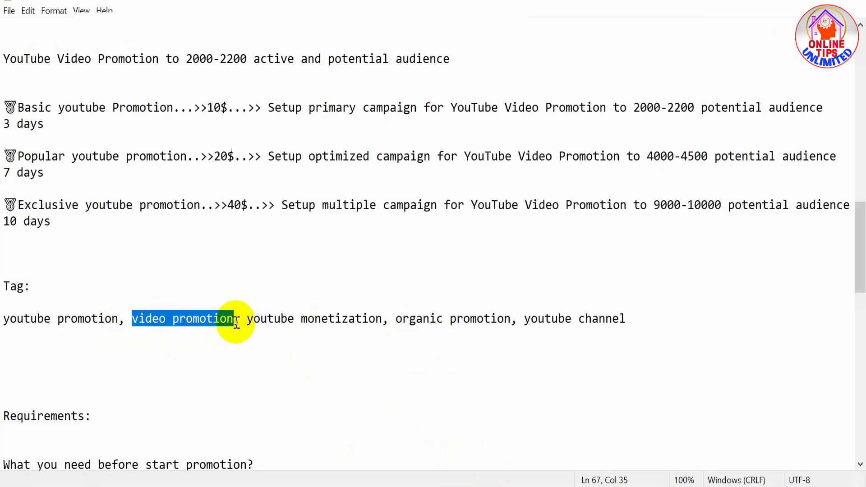
click(427, 482)
click(456, 352)
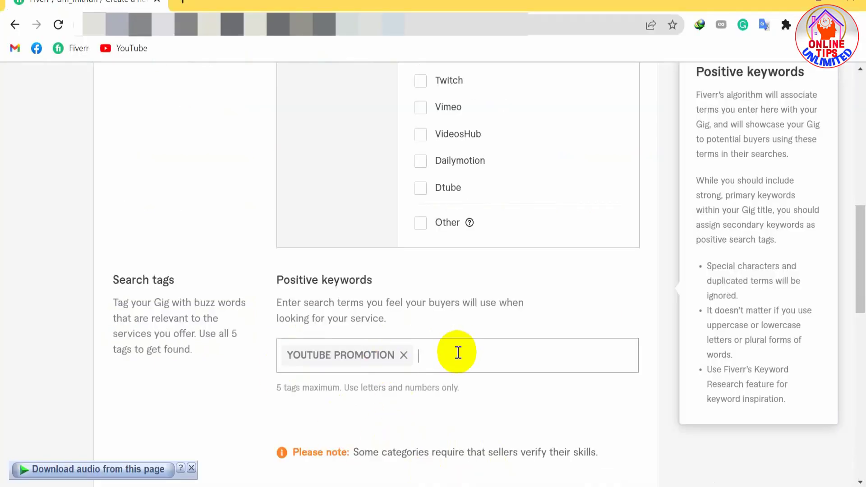
key(ctrl+v)
key(Return)
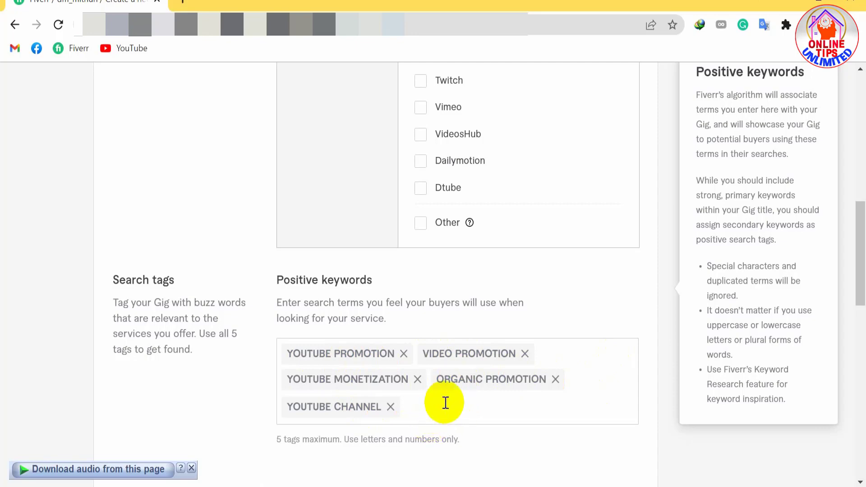
Step: Review the completed overview from the gig title down to the search tags, and save it to continue to Pricing
scroll(488, 303, down, 5)
scroll(488, 302, up, 8)
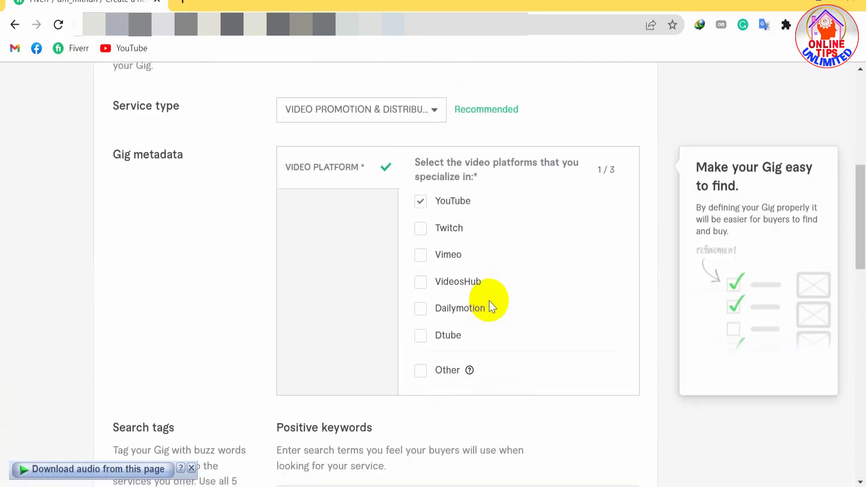
scroll(489, 301, up, 6)
click(301, 199)
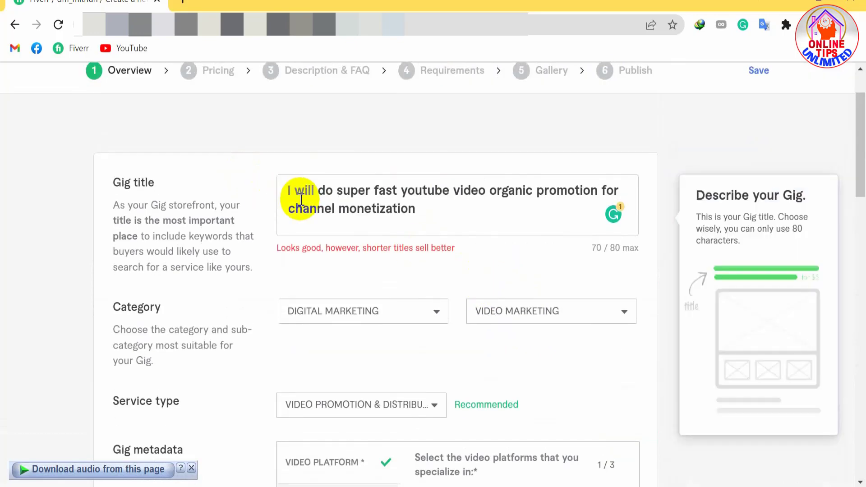
scroll(343, 198, down, 20)
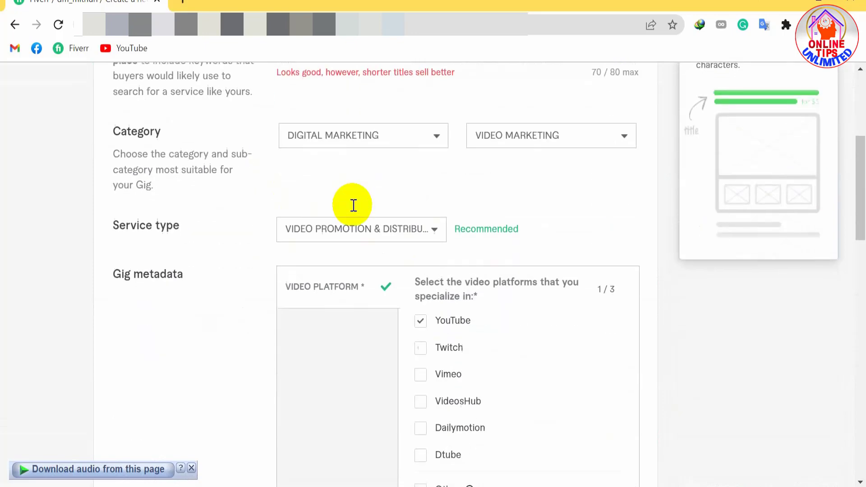
click(595, 221)
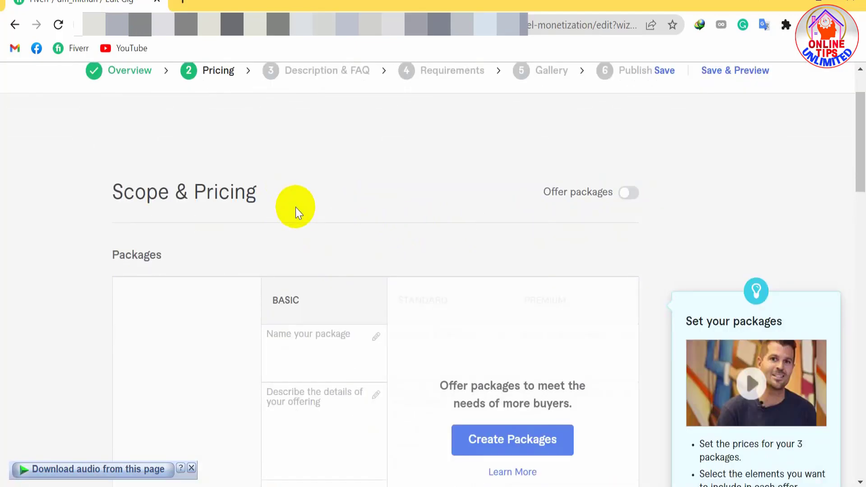
Step: Turn on the package offer so the gig has Basic, Standard and Premium packages
click(628, 194)
scroll(204, 205, down, 2)
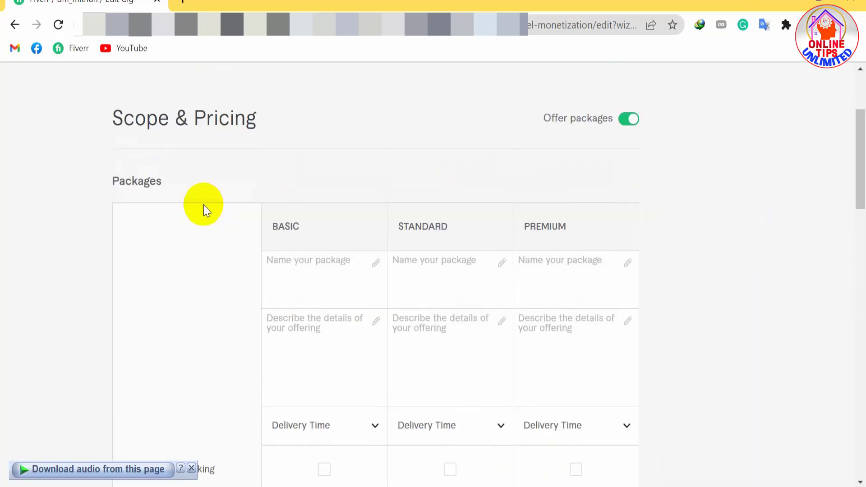
scroll(205, 204, down, 2)
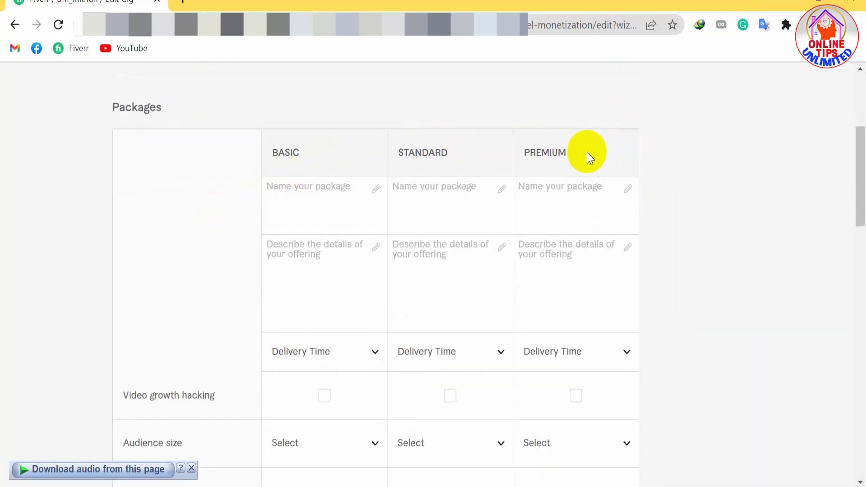
Step: Go through the name and description fields of the Basic, Standard and Premium packages
click(357, 190)
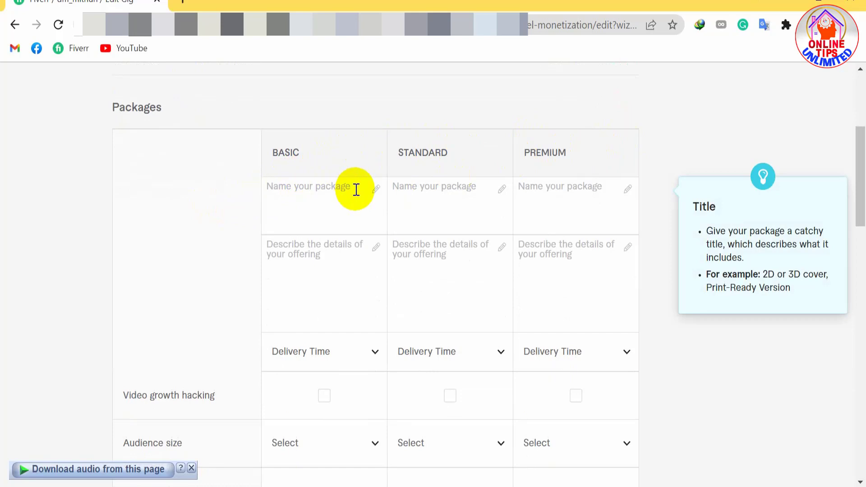
click(319, 185)
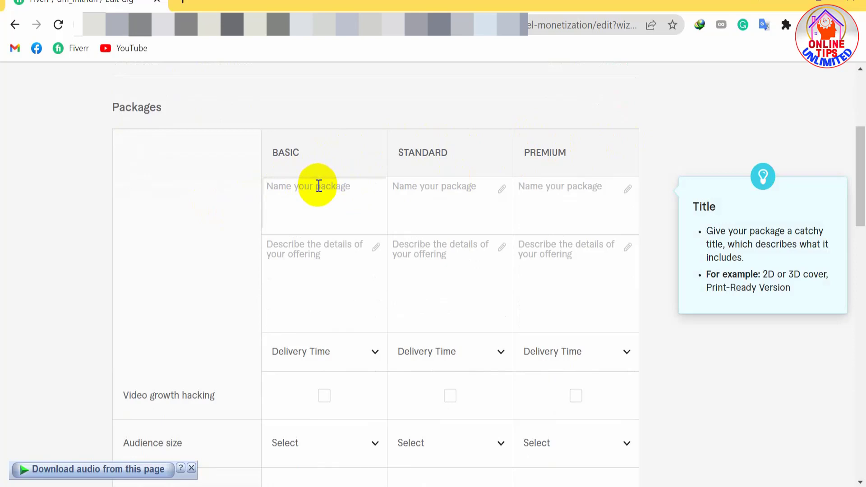
click(415, 185)
click(554, 189)
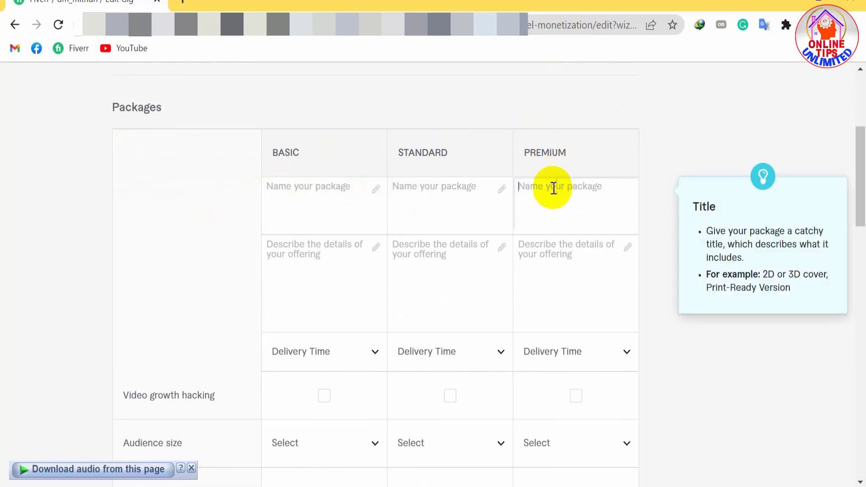
click(343, 248)
click(414, 244)
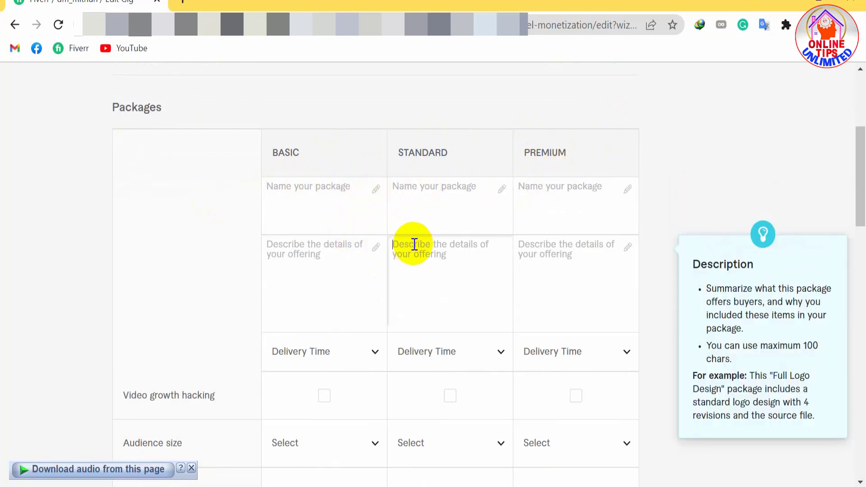
click(542, 248)
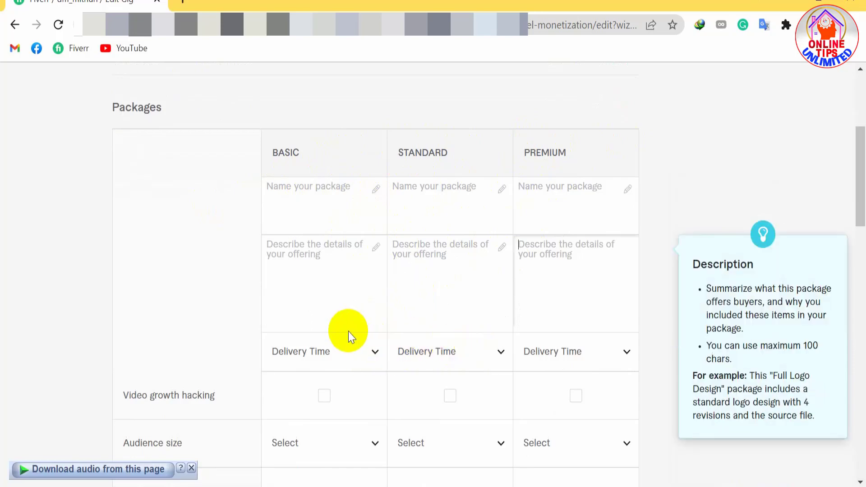
scroll(349, 333, down, 3)
scroll(347, 332, up, 5)
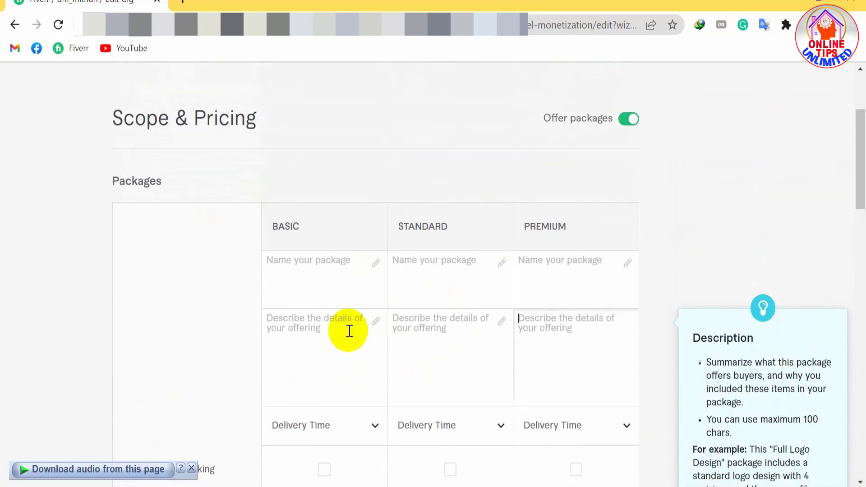
Step: Copy "Basic youtube Promotion" with its medal emoji from the Notepad notes and use it as the Basic package's name
click(315, 263)
click(471, 485)
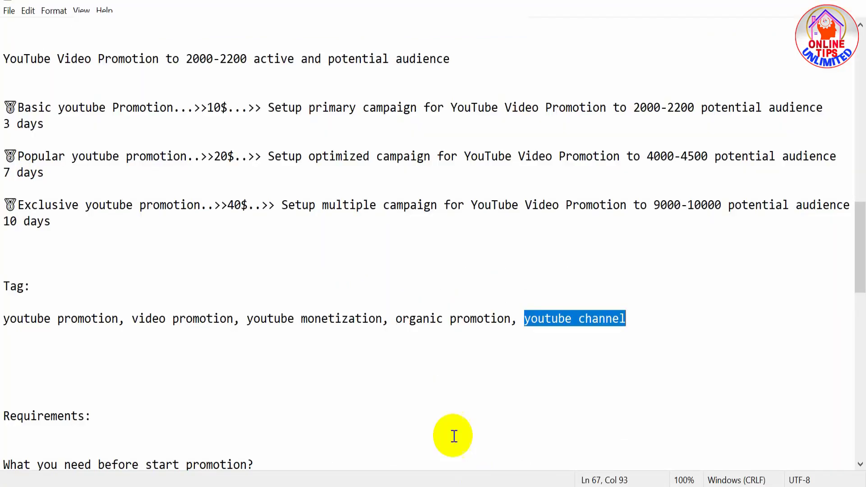
scroll(100, 286, up, 2)
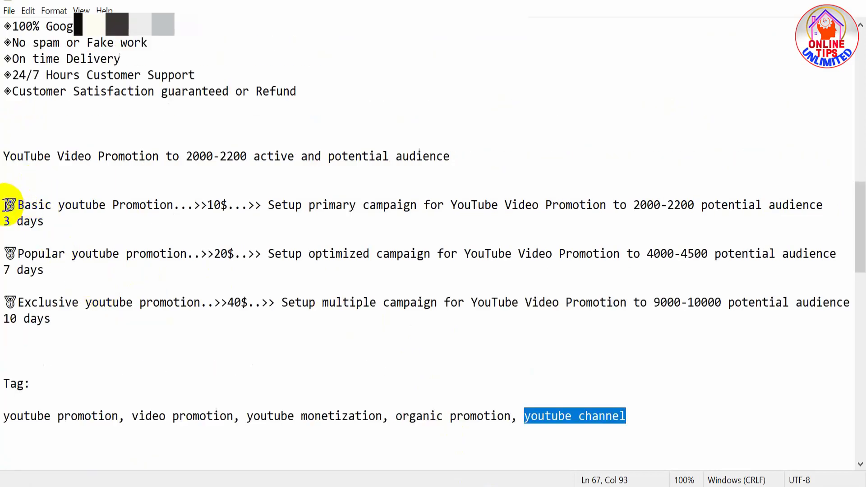
drag(8, 206, 172, 204)
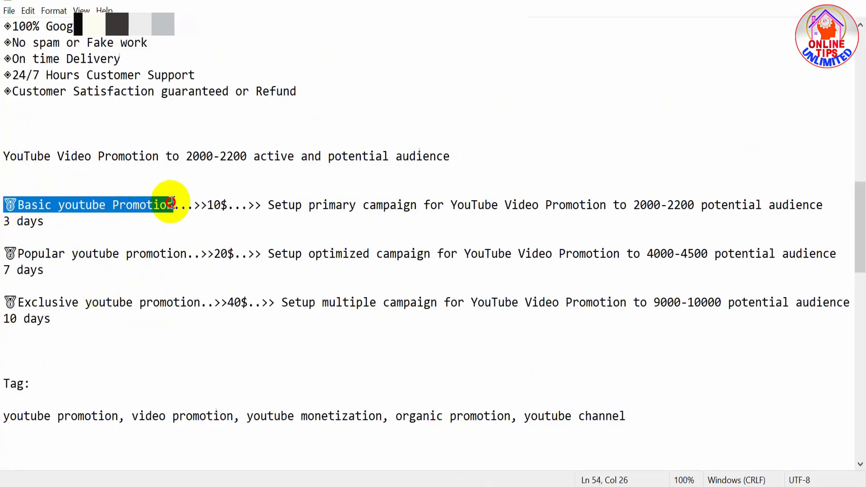
right_click(161, 204)
click(191, 247)
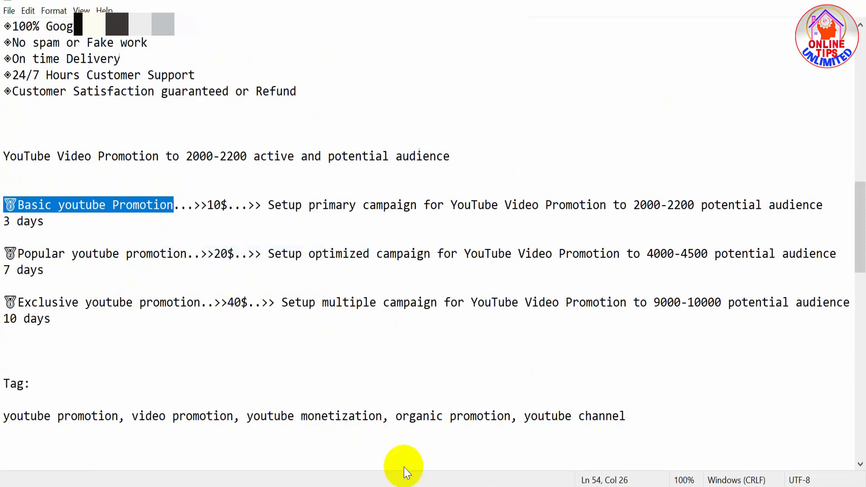
click(450, 486)
click(286, 247)
key(ctrl+v)
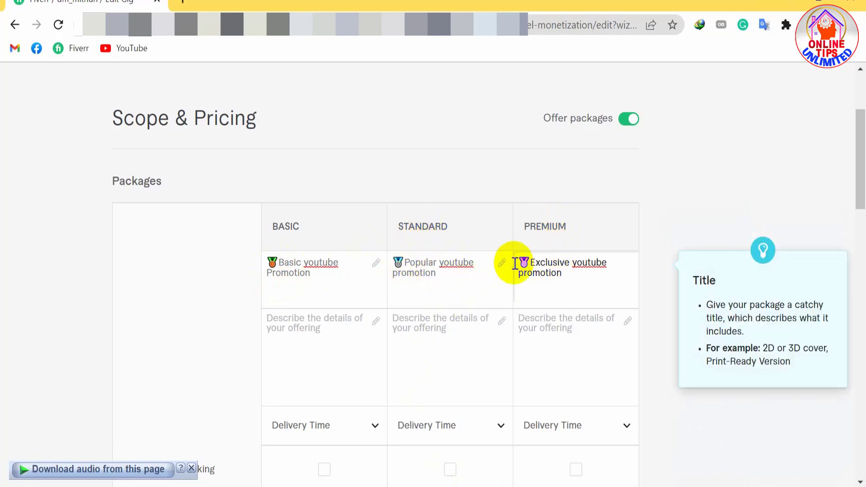
Step: Describe the Basic package with "Setup primary campaign for YouTube Video Promotion to 2000-2200 potential audience", copied from the notes
click(315, 322)
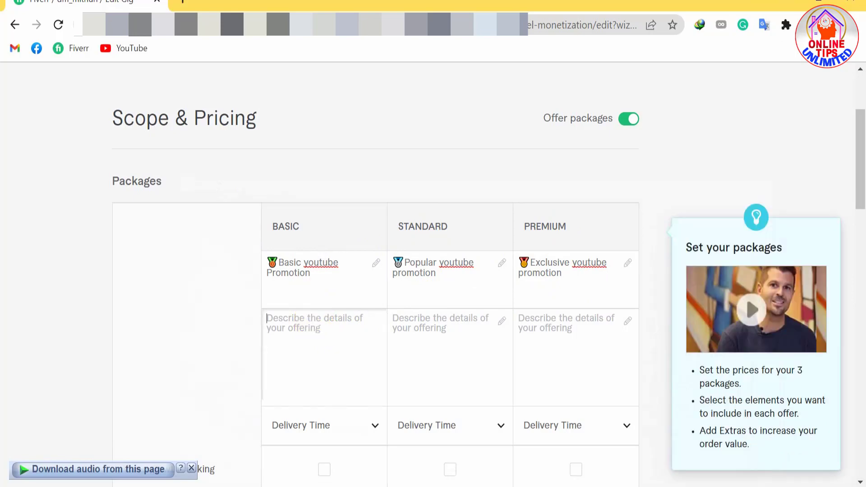
key(alt+Tab)
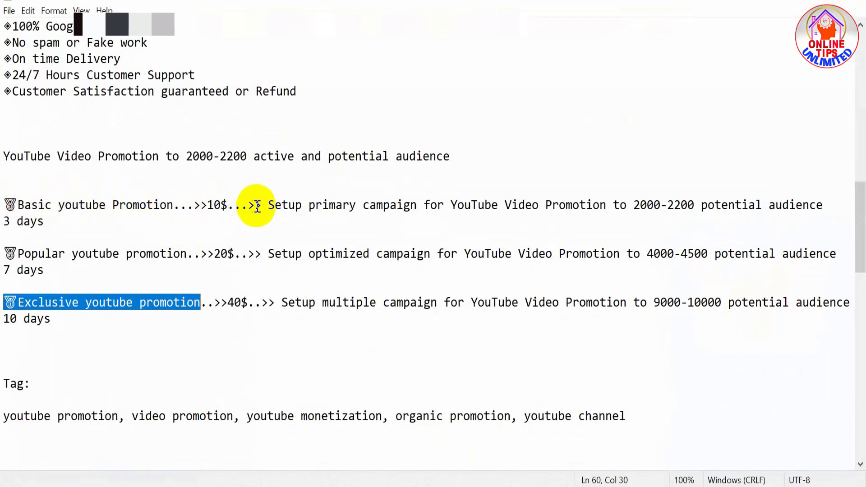
drag(268, 205, 831, 201)
right_click(781, 202)
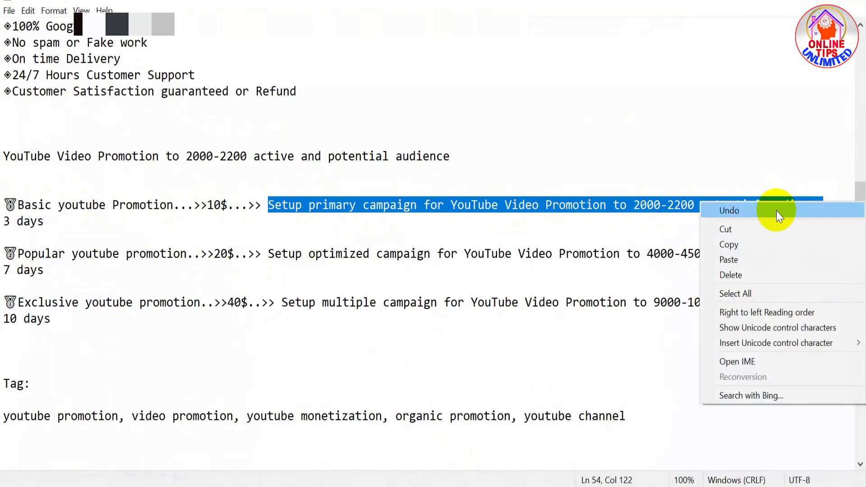
click(766, 241)
click(464, 483)
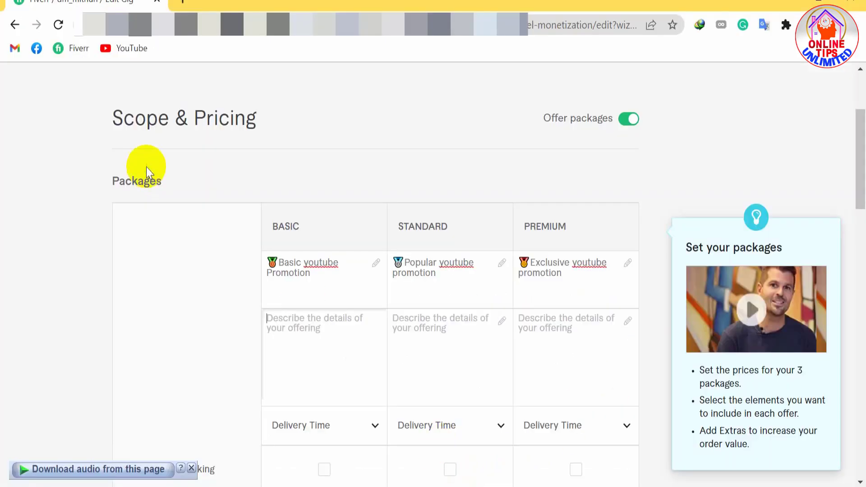
click(304, 316)
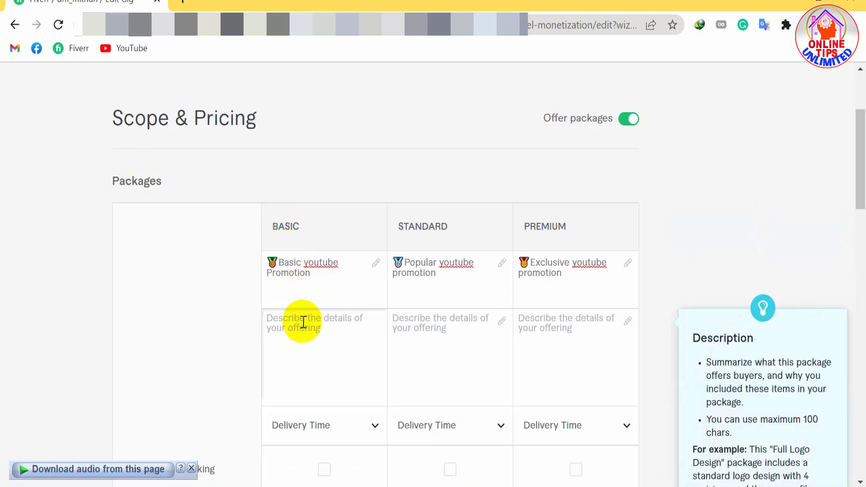
key(ctrl+v)
Step: Describe the Standard package with "Setup optimized campaign for YouTube Video Promotion to 4000-4500 potential audience", copied from the notes
click(418, 323)
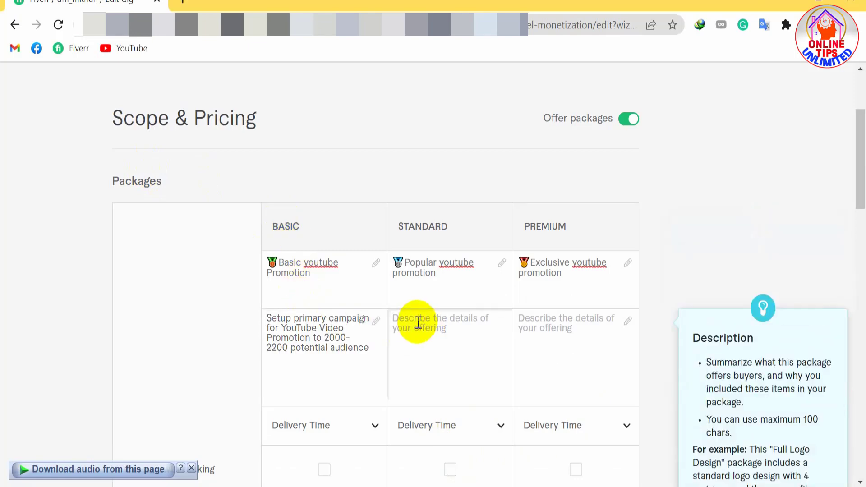
click(499, 484)
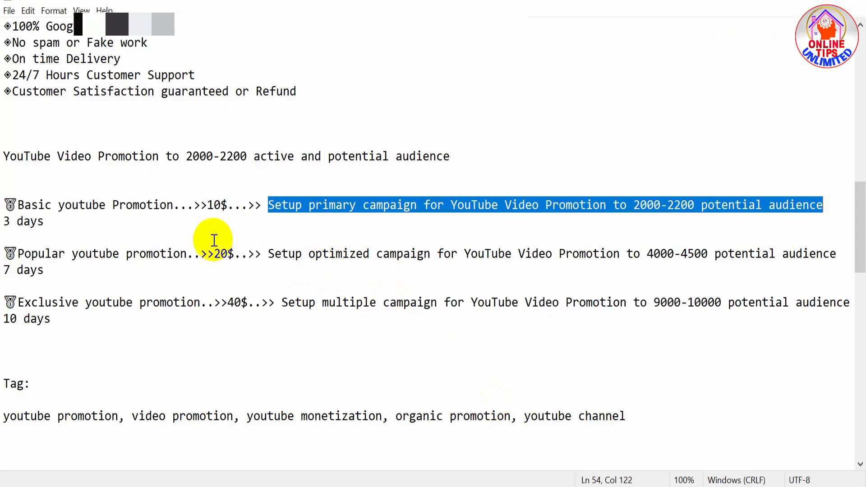
drag(274, 256, 818, 261)
right_click(818, 262)
click(770, 296)
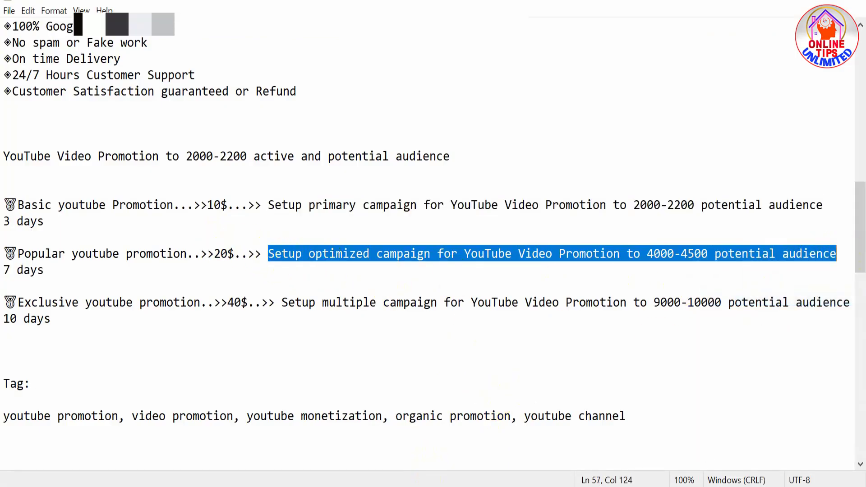
click(456, 485)
click(406, 318)
right_click(413, 321)
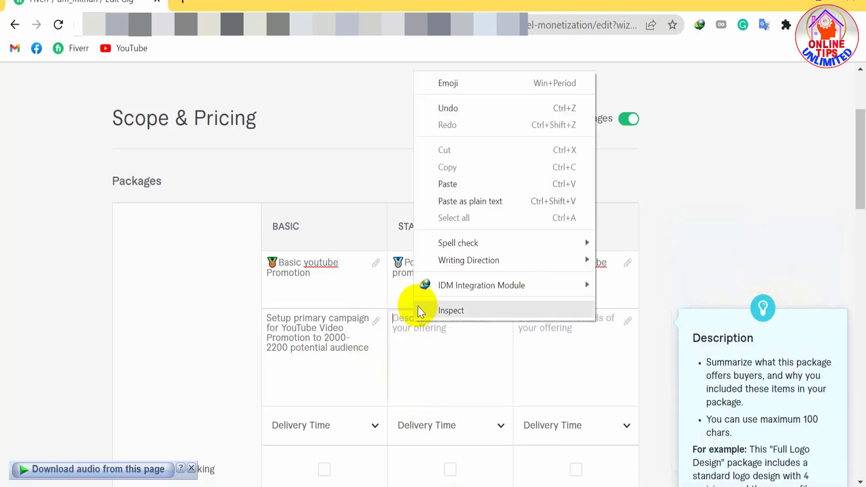
click(486, 189)
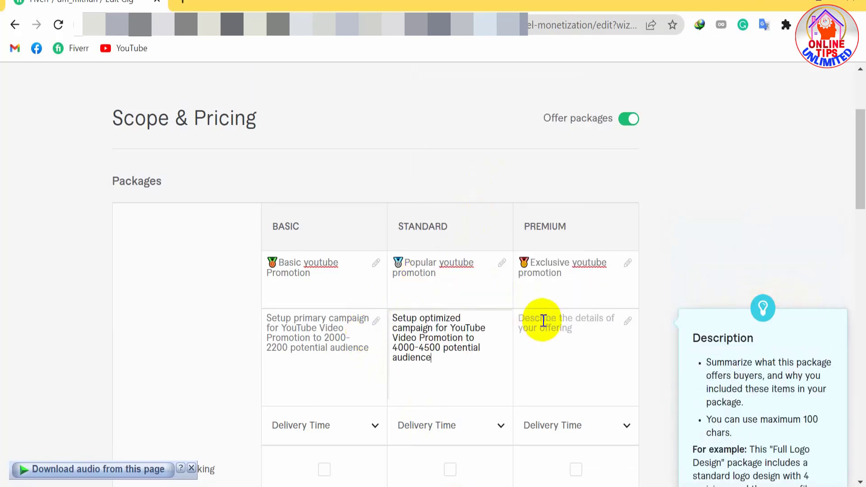
Step: Describe the Premium package with "Setup multiple campaign for YouTube Video Promotion to 9000-10000 potential audience", copied from the notes
click(519, 485)
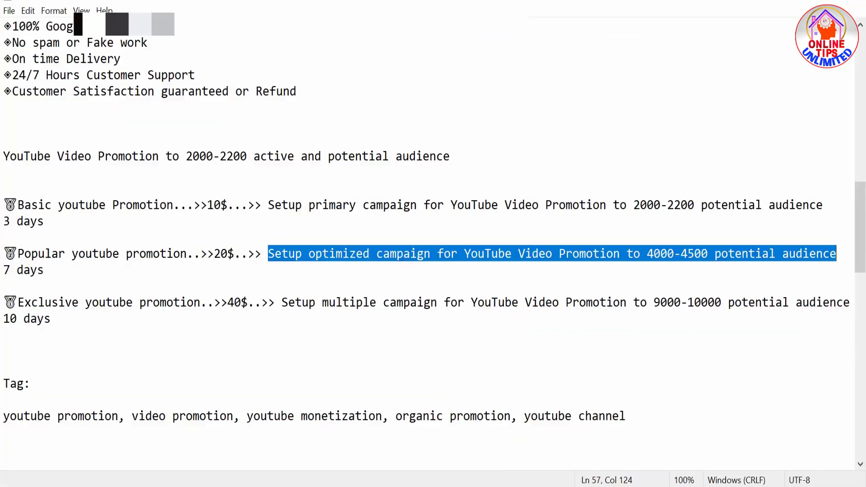
drag(282, 301, 809, 300)
right_click(808, 298)
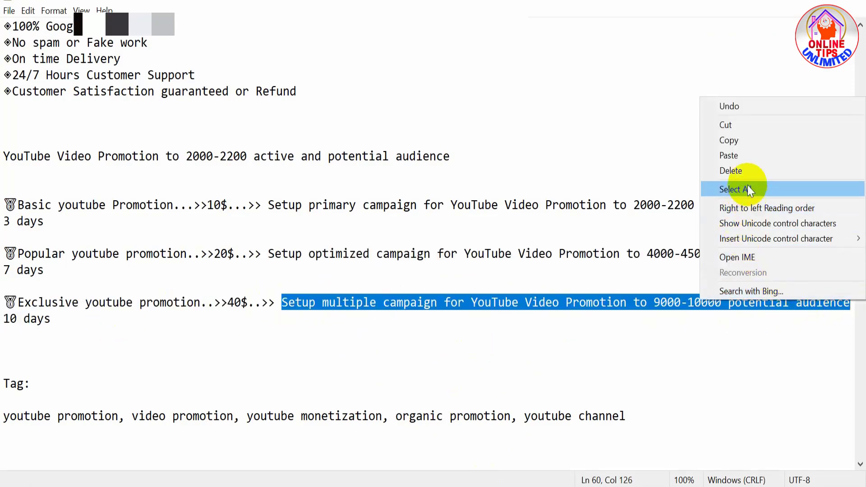
click(764, 140)
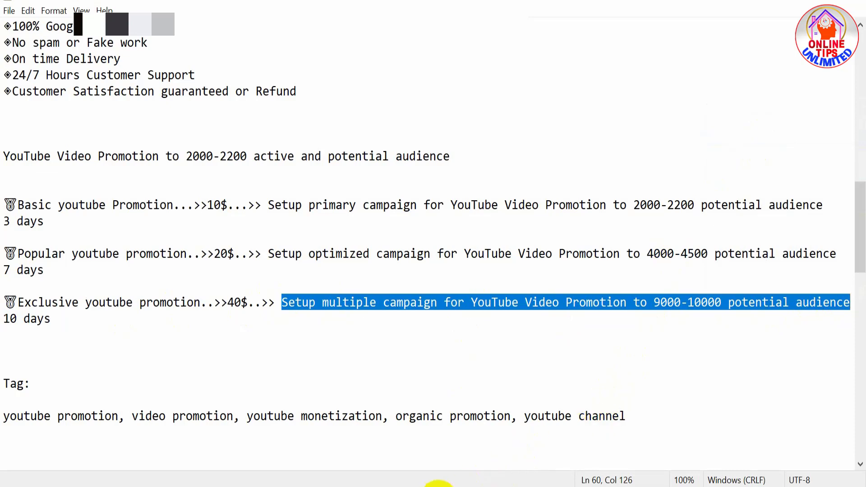
click(435, 484)
click(560, 325)
right_click(562, 326)
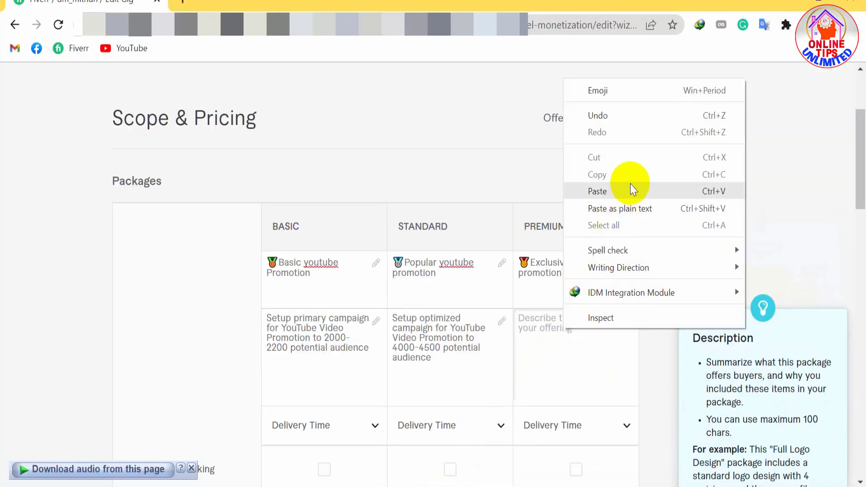
click(589, 191)
Step: Set the delivery times to 3 days for Basic, 7 days for Standard and 10 days for Premium
scroll(391, 379, down, 2)
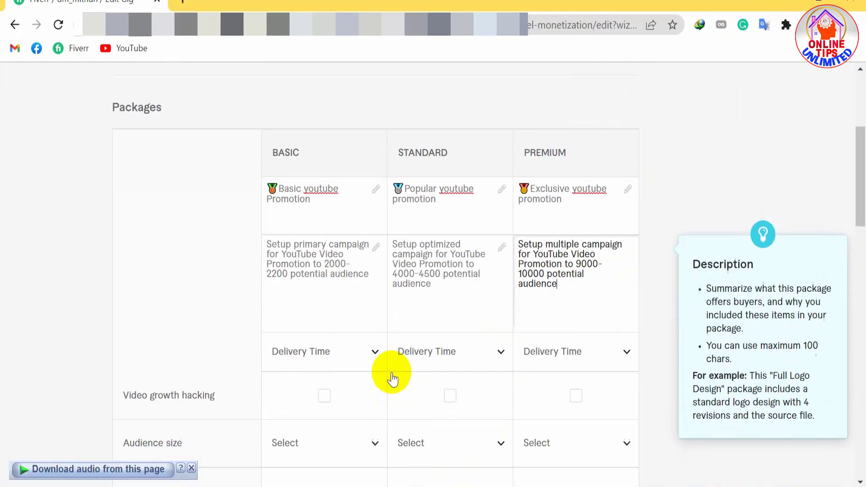
click(376, 354)
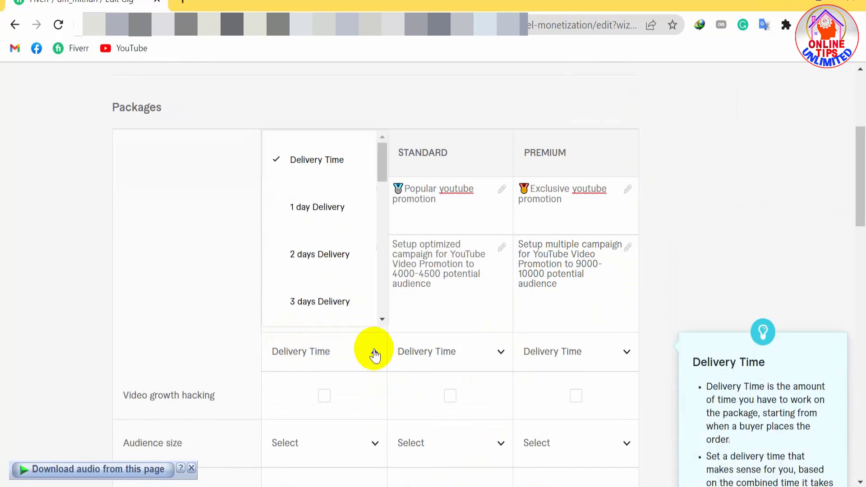
click(325, 303)
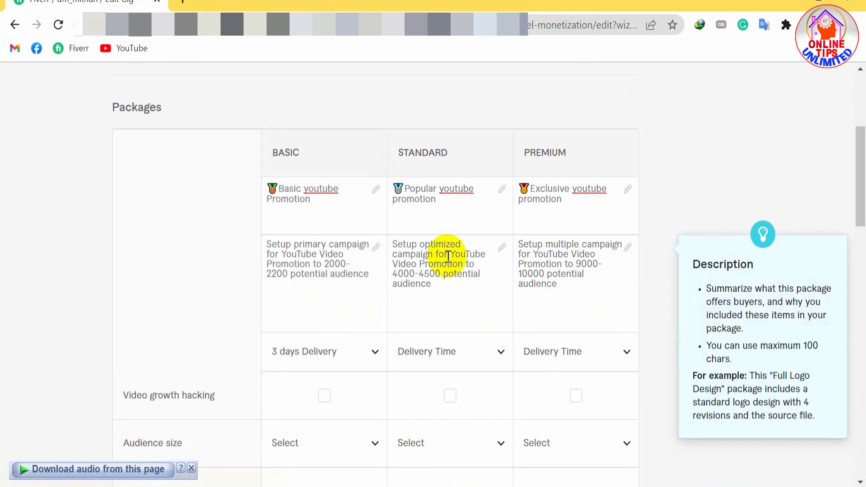
click(501, 352)
scroll(474, 286, down, 4)
click(465, 275)
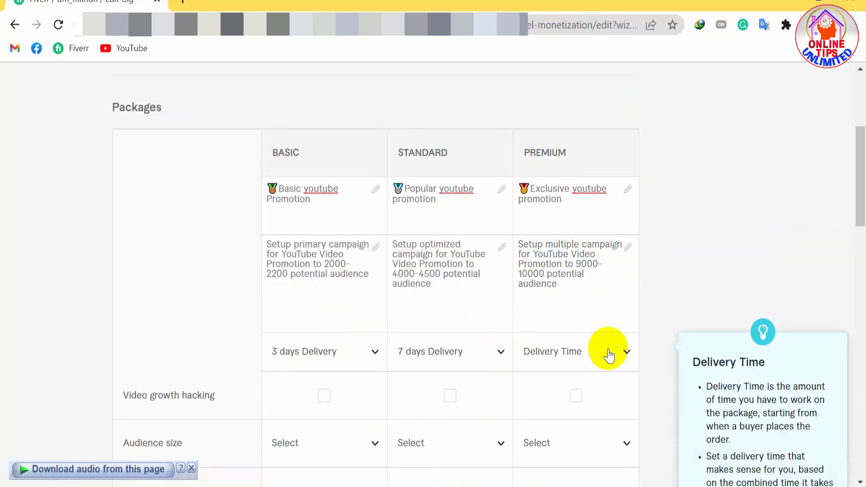
click(609, 354)
scroll(573, 287, down, 4)
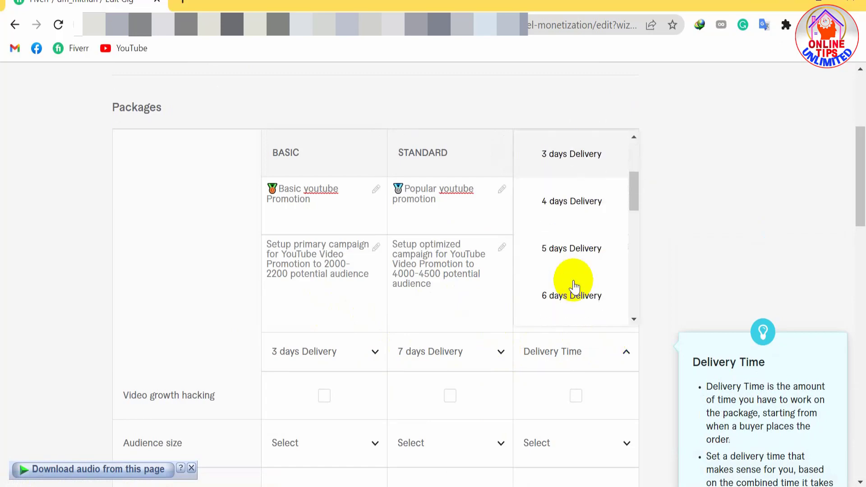
scroll(573, 287, down, 3)
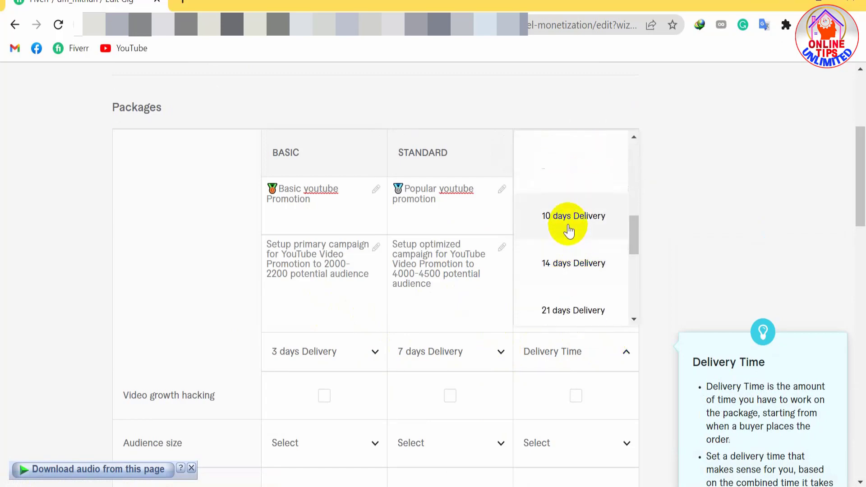
click(568, 225)
Step: Set the audience size to 10000 for the Premium package and 5000 for the Standard package
scroll(187, 316, down, 3)
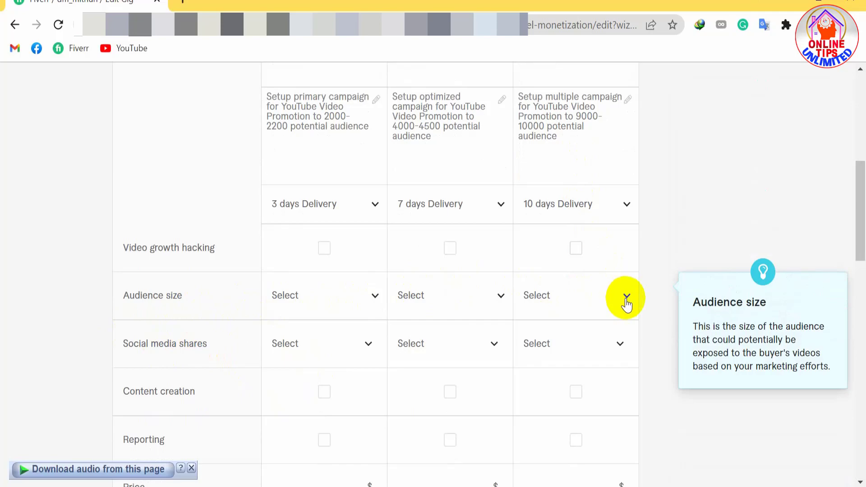
click(627, 297)
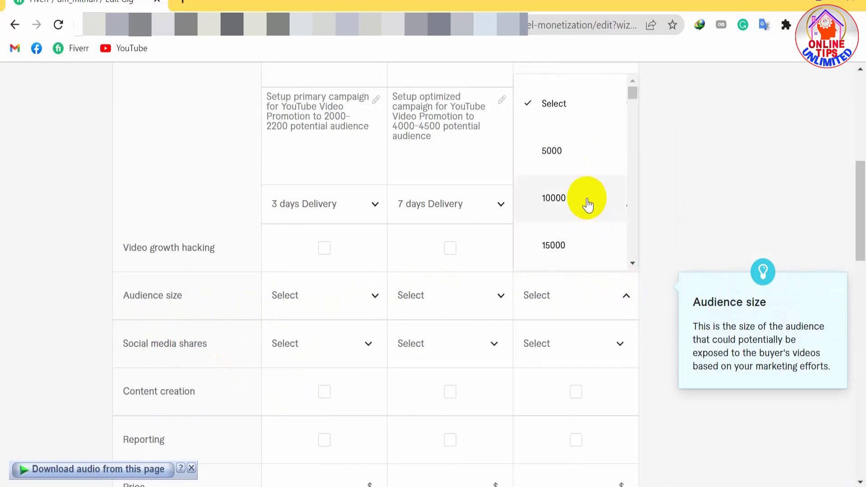
click(588, 201)
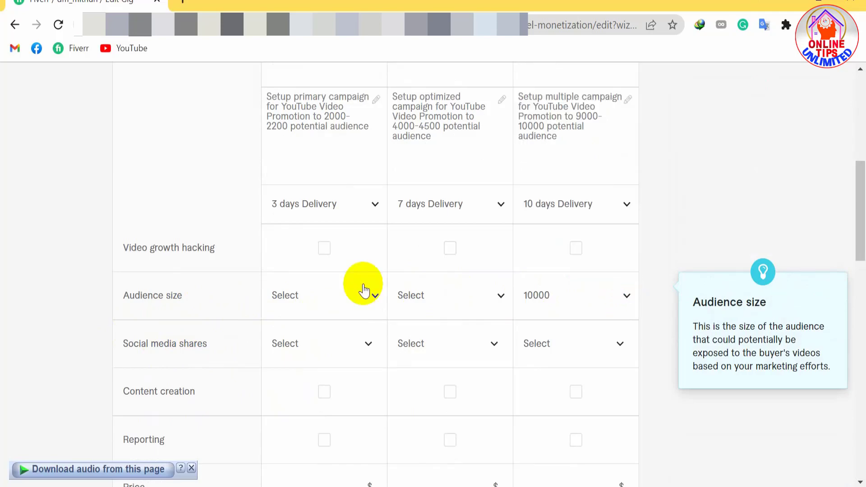
click(490, 302)
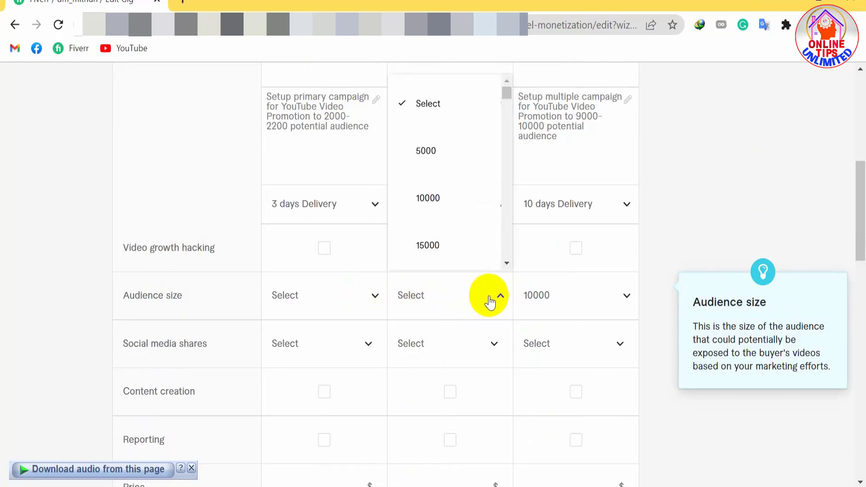
click(448, 163)
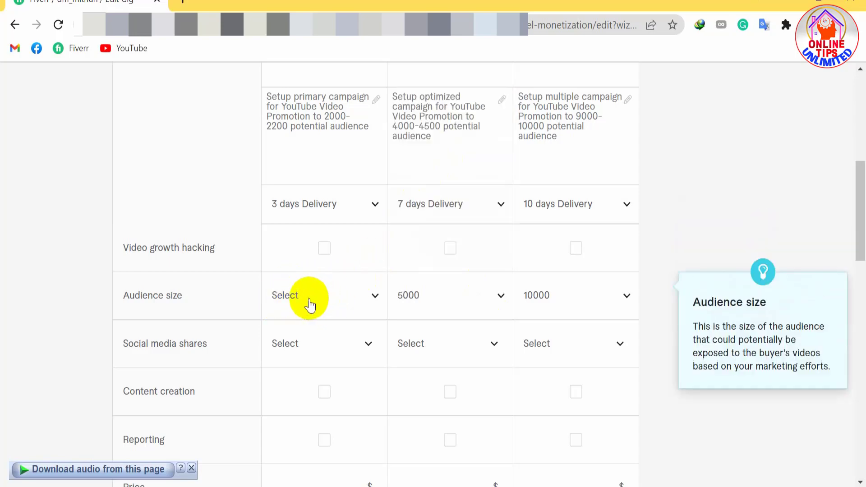
Step: Price the Basic package at $10, the Standard package at $20 and the Premium package at $40
scroll(316, 303, down, 4)
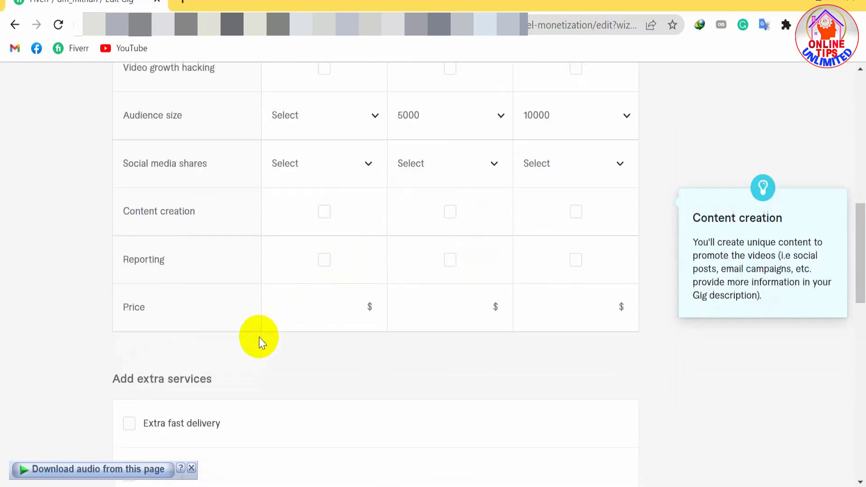
scroll(260, 343, down, 1)
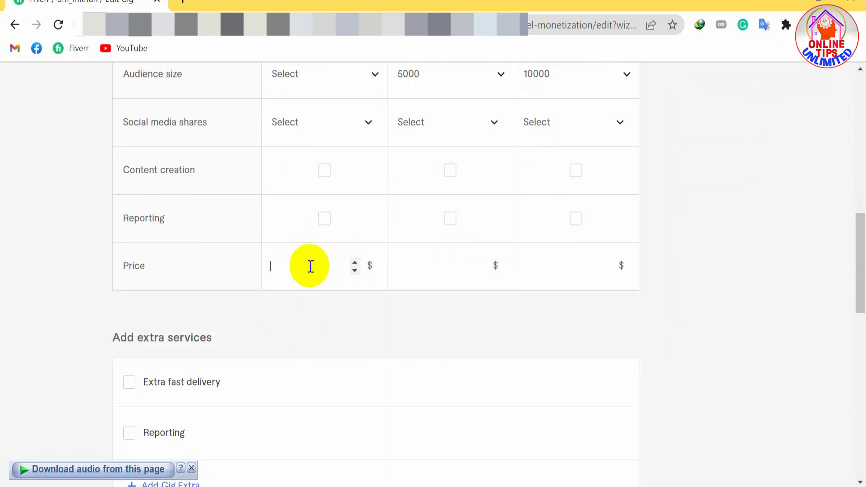
text(10)
click(424, 265)
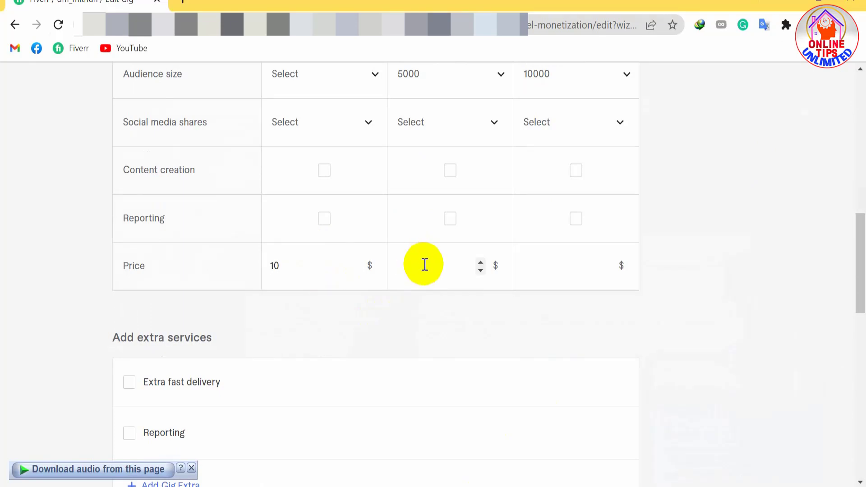
text(20)
click(543, 262)
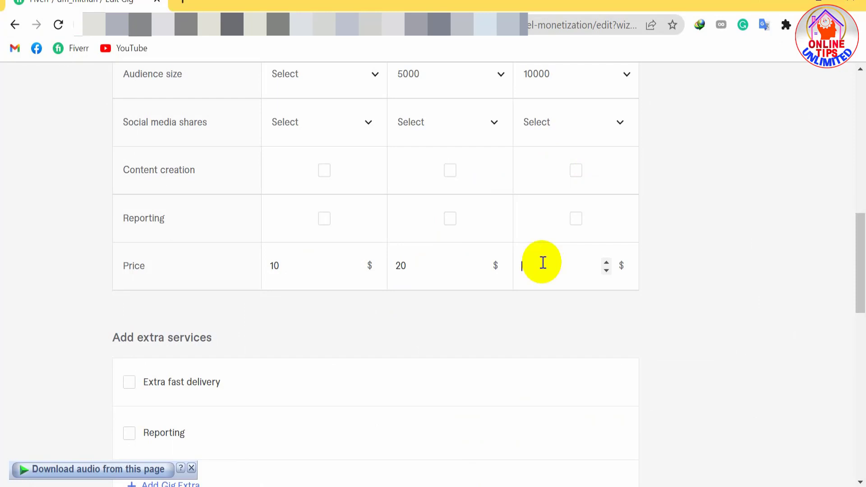
text(40)
Step: Look over the extra services without adding any, and save the pricing to continue to Description & FAQ
scroll(411, 289, down, 2)
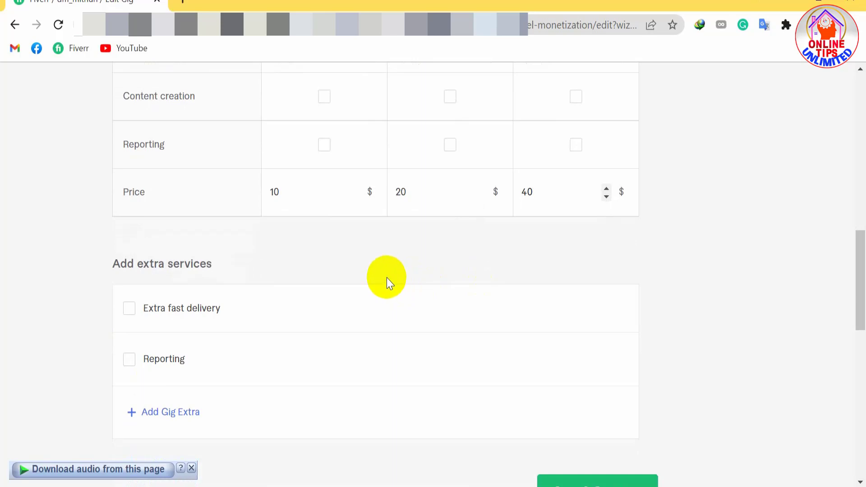
mouse_move(149, 312)
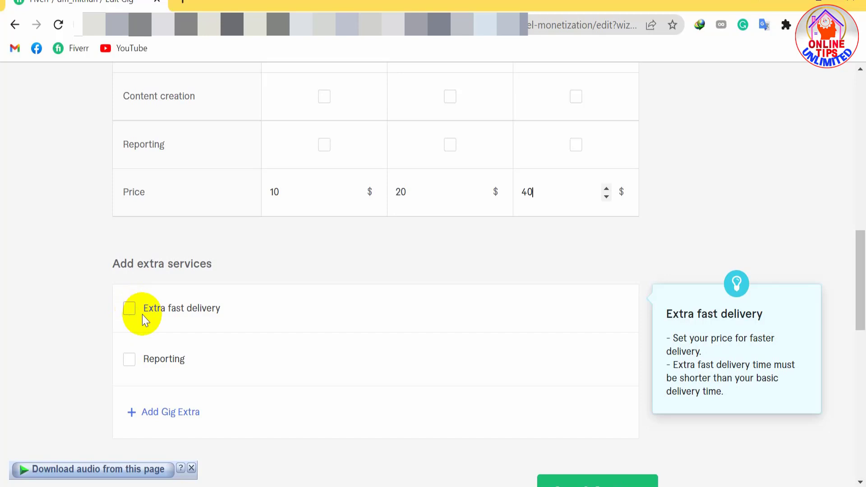
scroll(270, 334, down, 2)
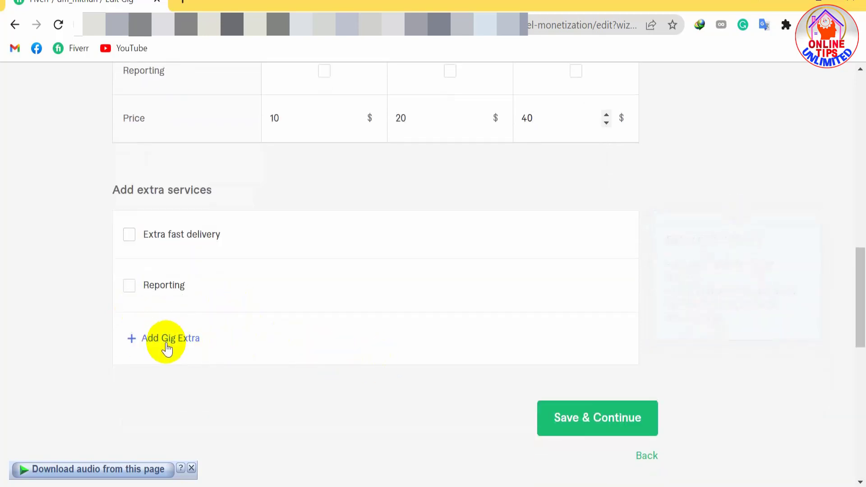
click(609, 418)
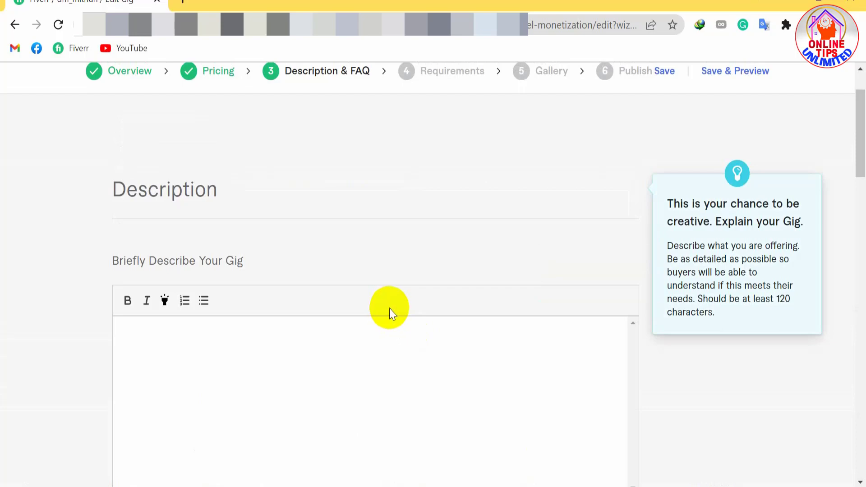
Step: Fill the gig description with the notes' introduction, from "Hi, Dear Honorable YouTube Video Creators" through "organic traffic that is not Bot."
scroll(269, 191, down, 3)
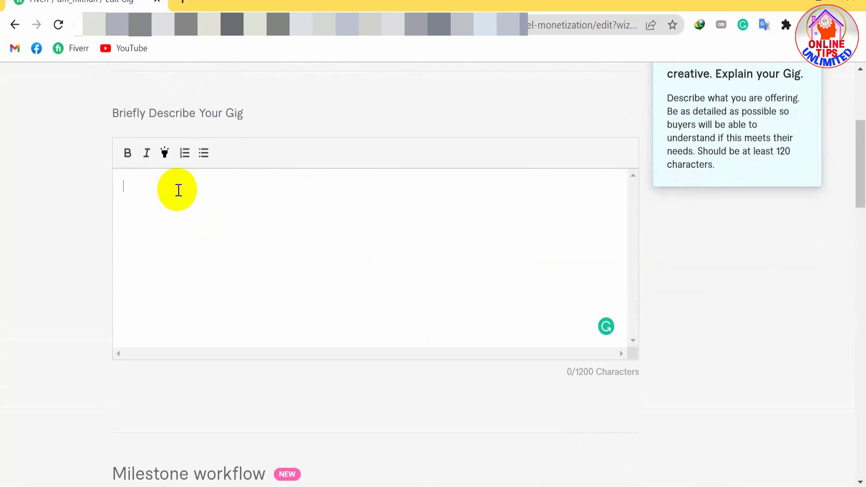
click(180, 189)
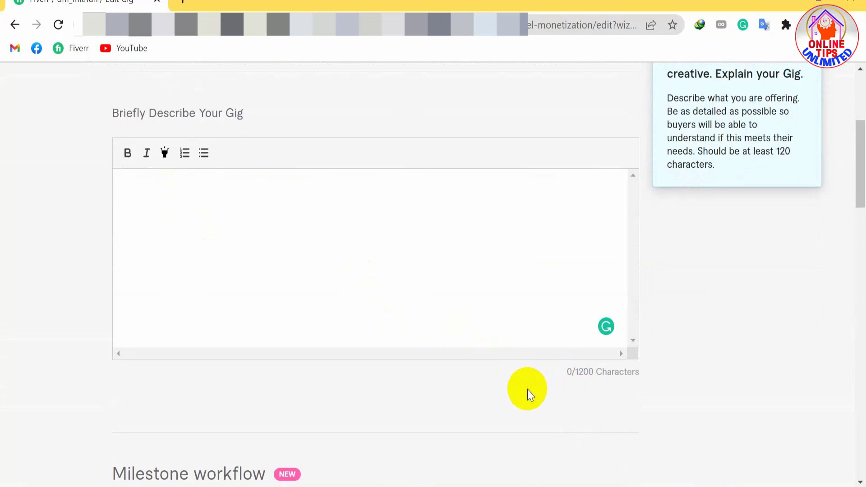
click(489, 486)
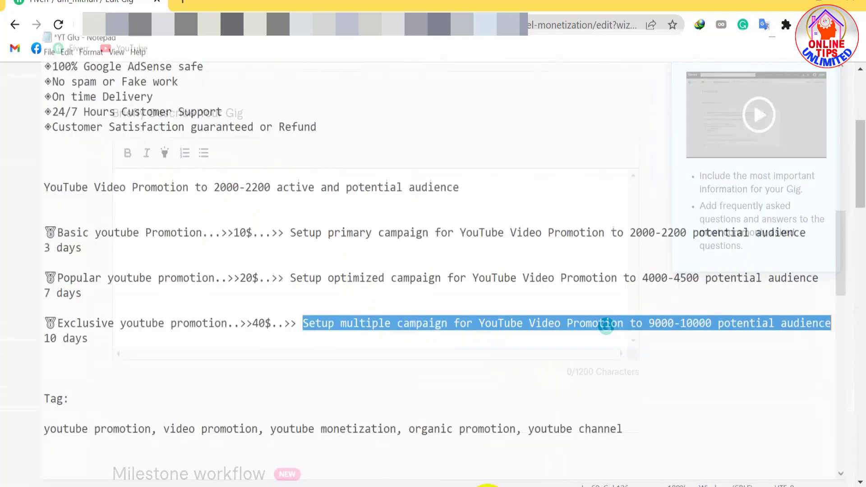
scroll(108, 187, up, 6)
scroll(108, 186, up, 8)
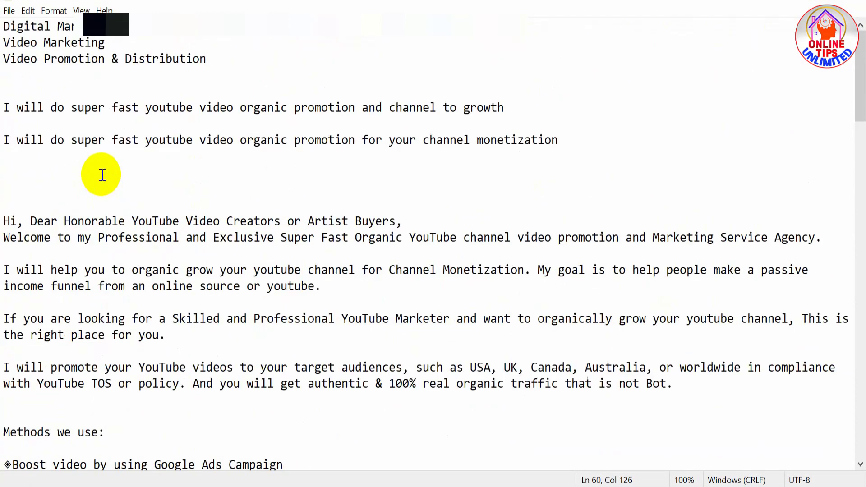
drag(3, 173, 835, 334)
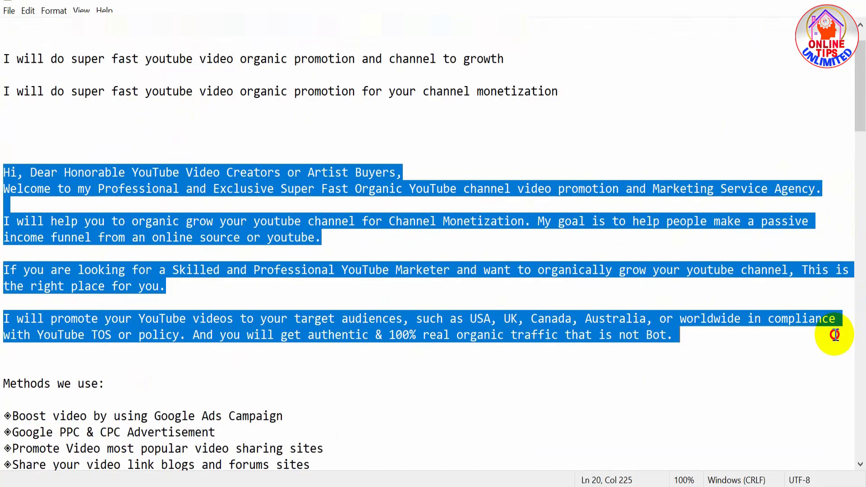
right_click(78, 175)
click(108, 220)
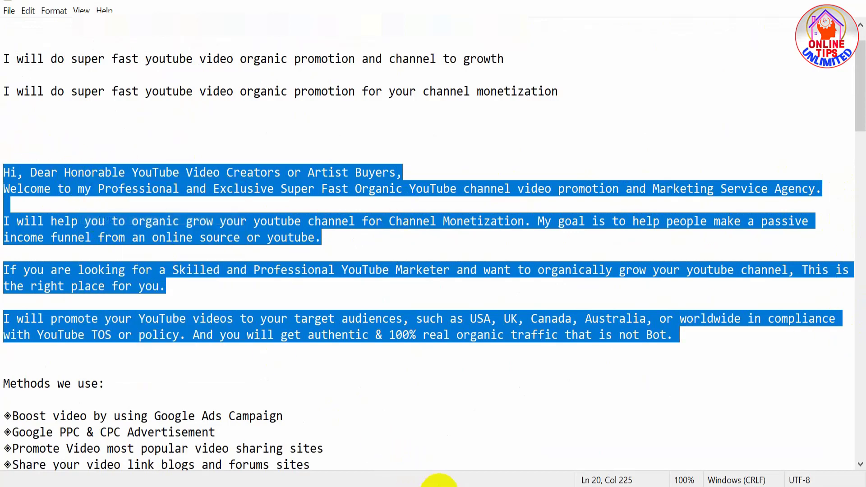
key(alt+Tab)
click(184, 207)
right_click(172, 190)
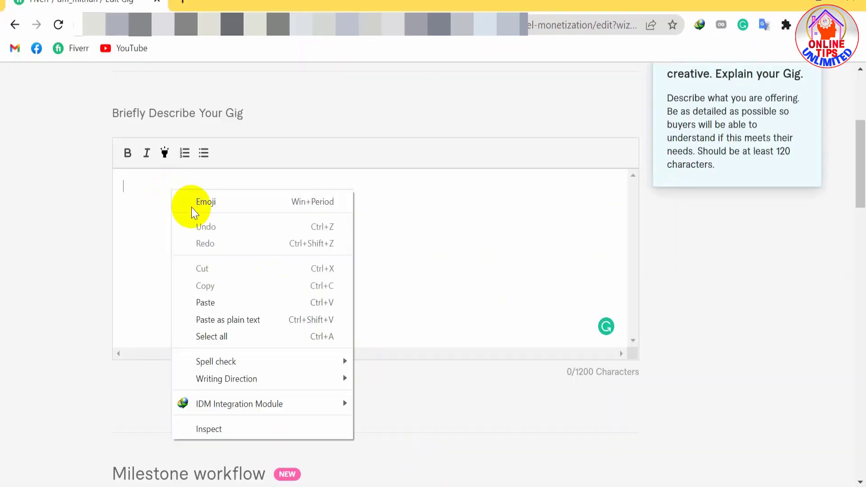
click(225, 306)
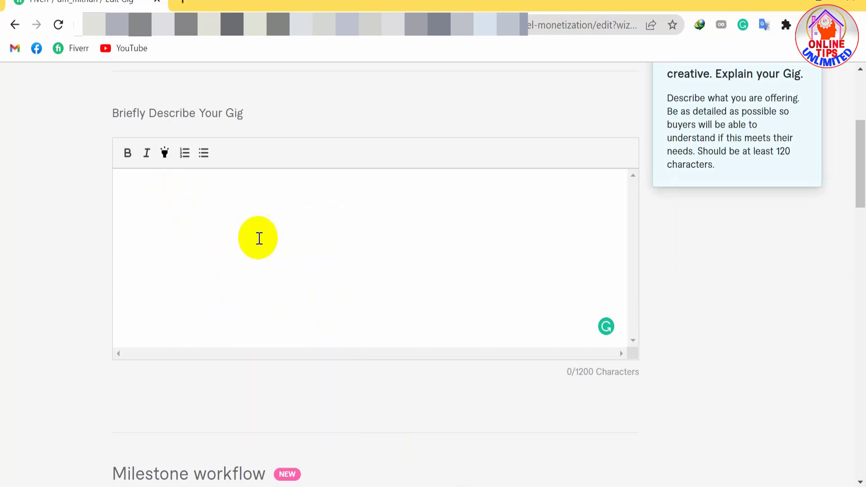
Step: Append the notes from "Methods we use:" through "Customer Satisfaction guaranteed or Refund" below the introduction in the gig description
drag(627, 228, 629, 243)
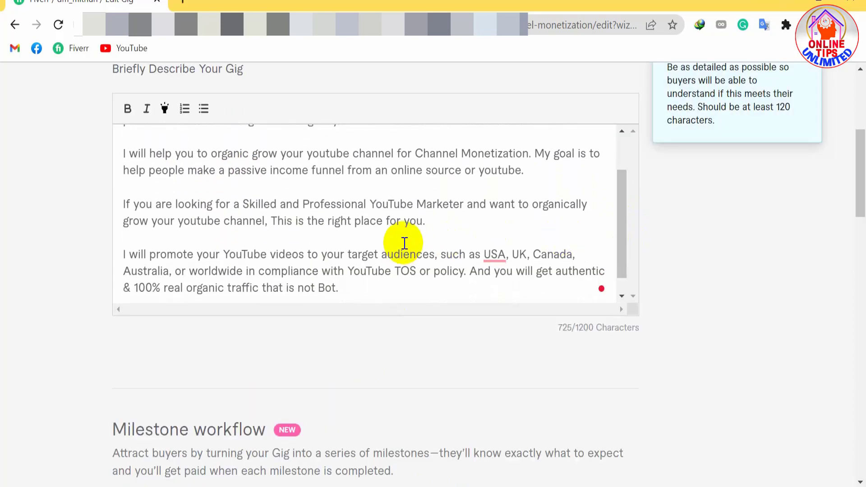
scroll(387, 258, down, 1)
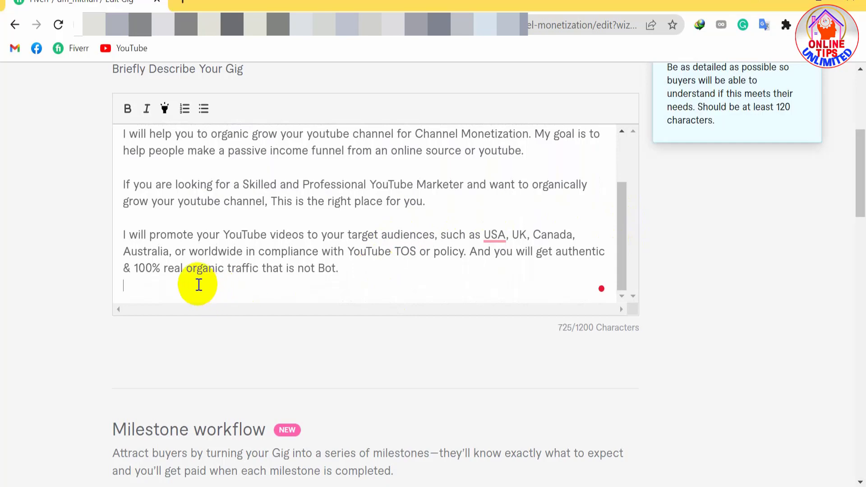
click(474, 478)
scroll(16, 316, down, 3)
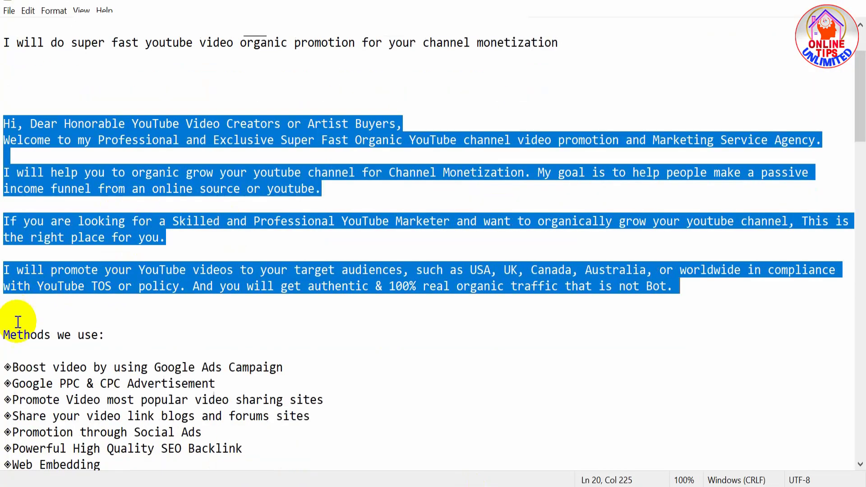
drag(6, 237, 315, 299)
right_click(63, 174)
click(93, 217)
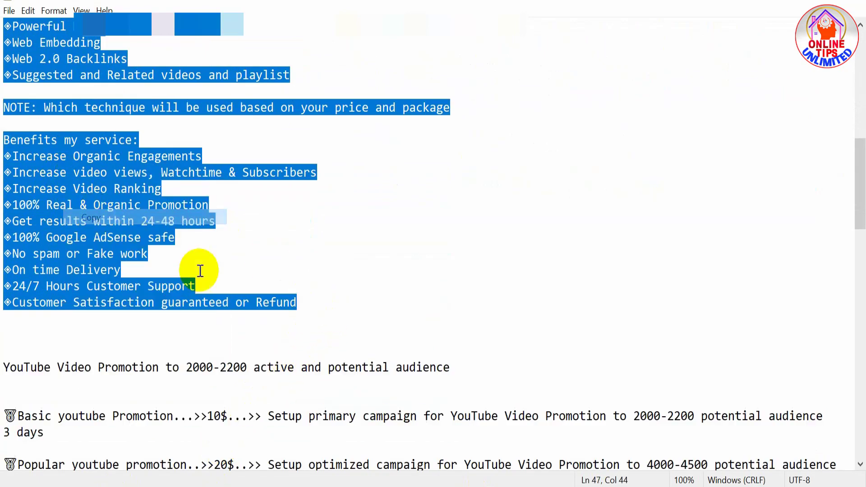
key(alt+Tab)
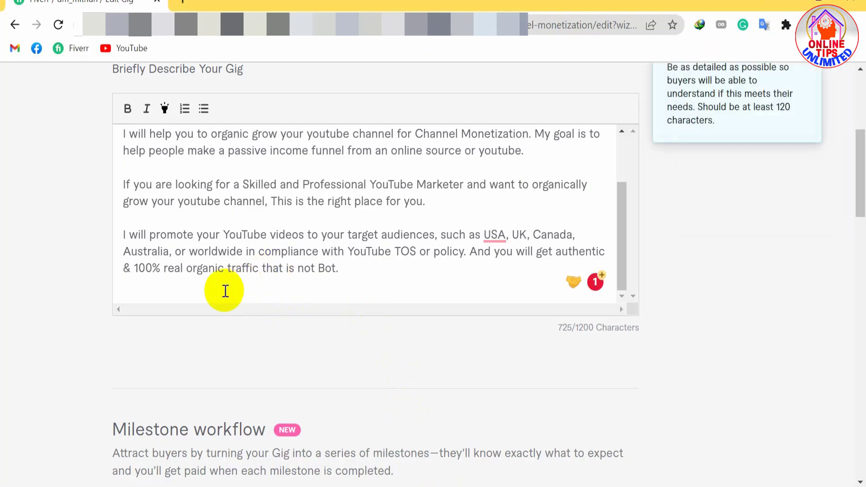
key(Return)
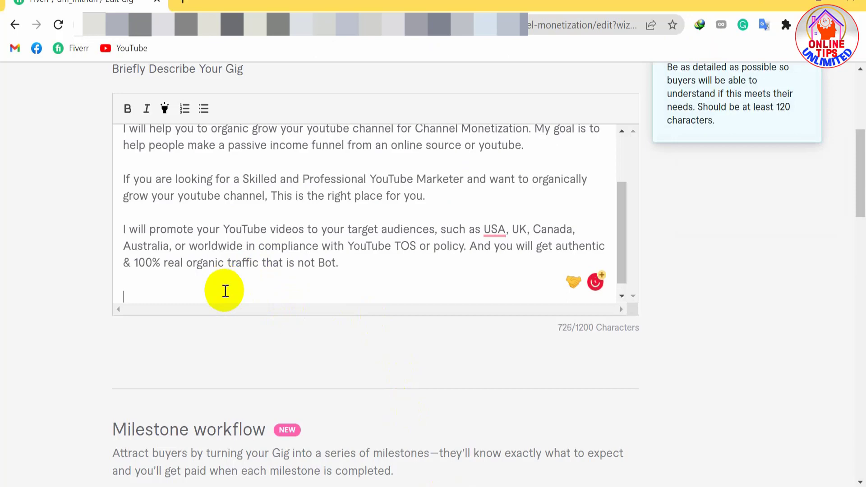
key(ctrl+v)
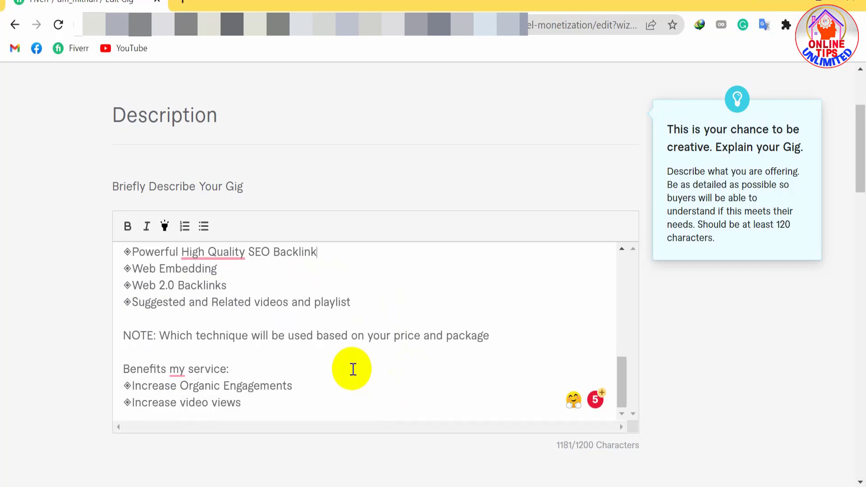
Step: Review the methods and benefits lists in the description and the Milestone workflow section, down to the Frequently Asked Questions
scroll(354, 370, up, 2)
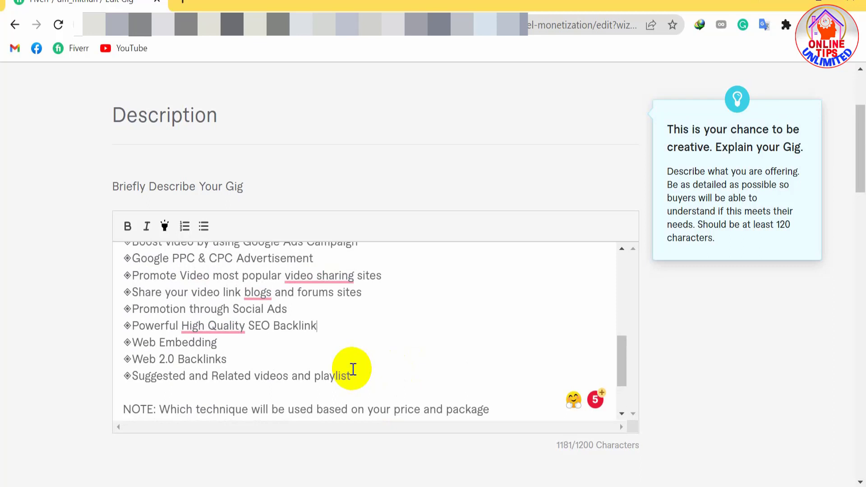
scroll(353, 369, down, 2)
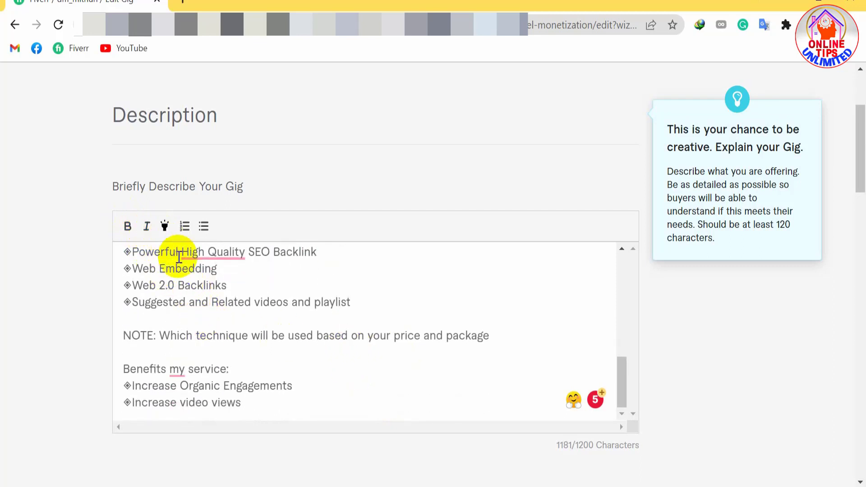
drag(202, 303, 274, 313)
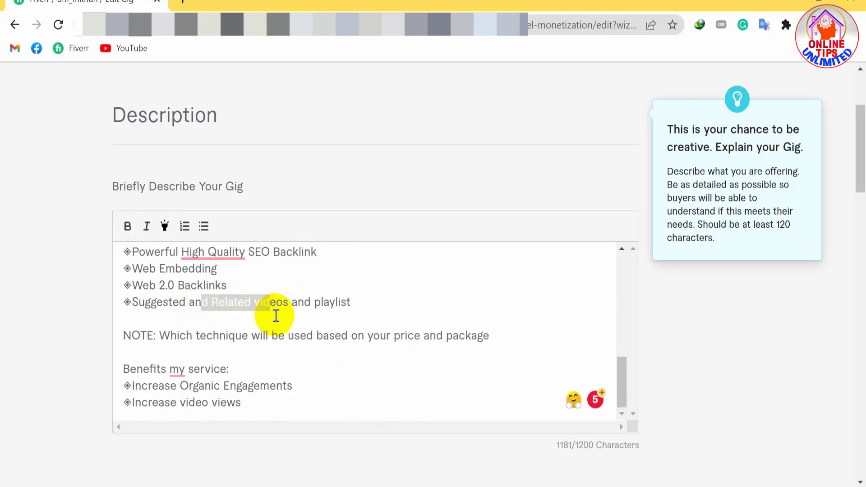
click(284, 323)
scroll(283, 359, down, 4)
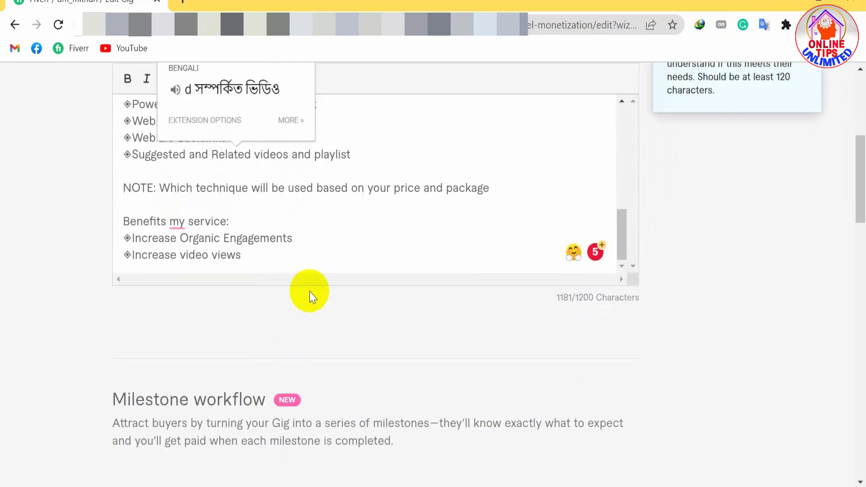
scroll(325, 295, down, 2)
scroll(324, 295, down, 7)
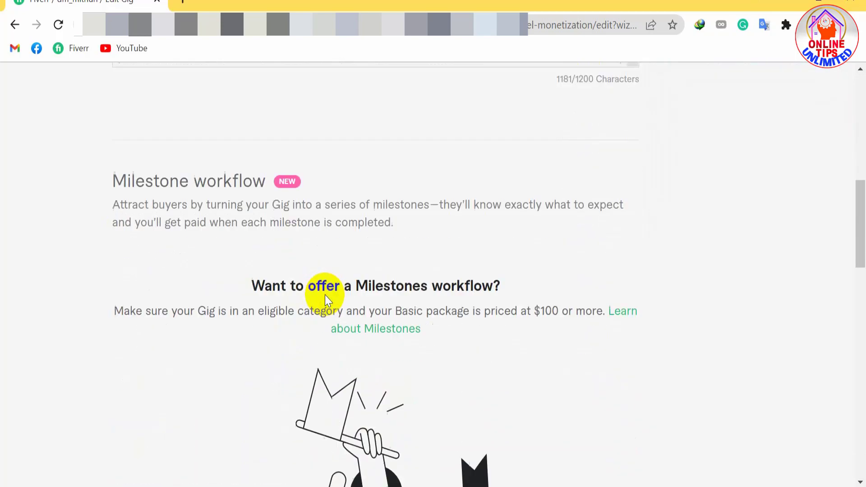
scroll(325, 295, down, 6)
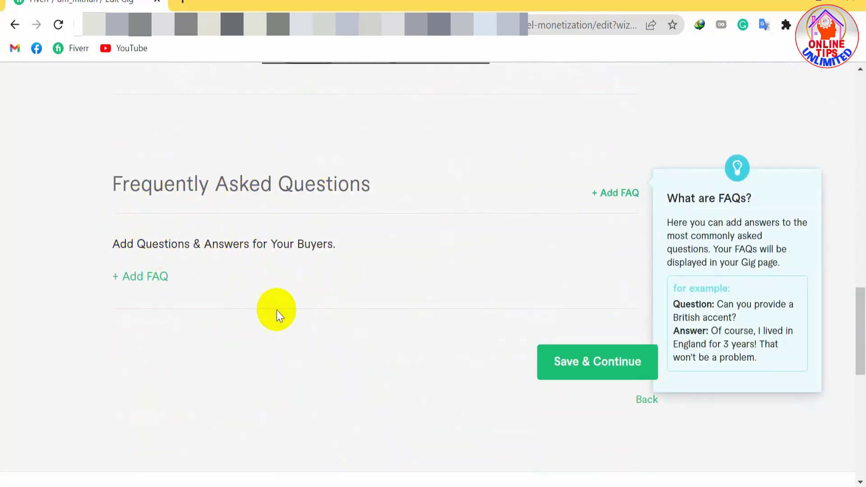
Step: Start a new FAQ entry and find the questions and answers under "Requirements:" in the notes
click(136, 284)
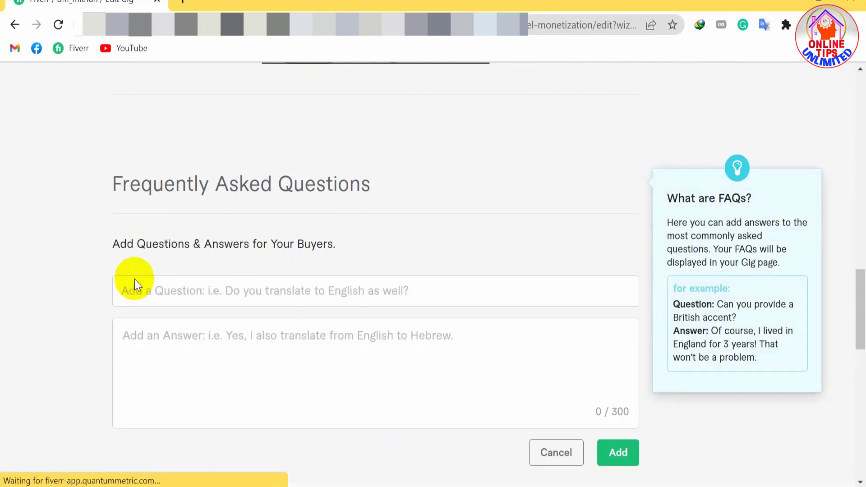
click(163, 290)
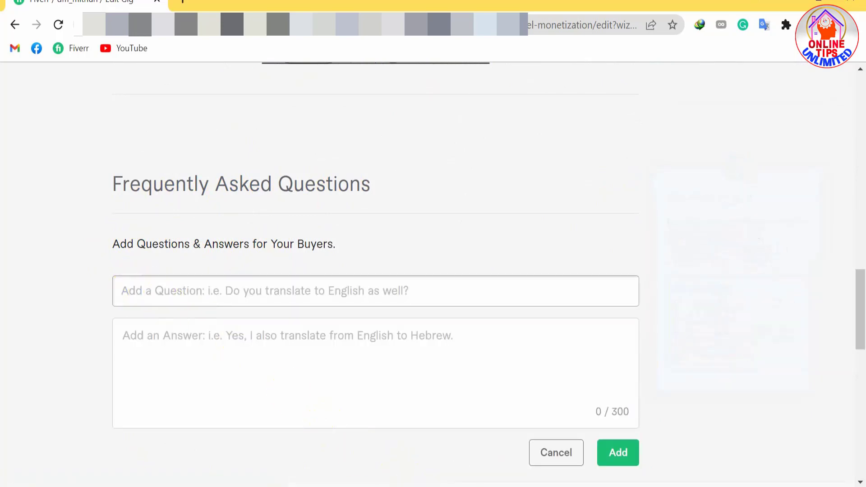
click(438, 486)
scroll(2, 199, down, 2)
scroll(119, 267, down, 8)
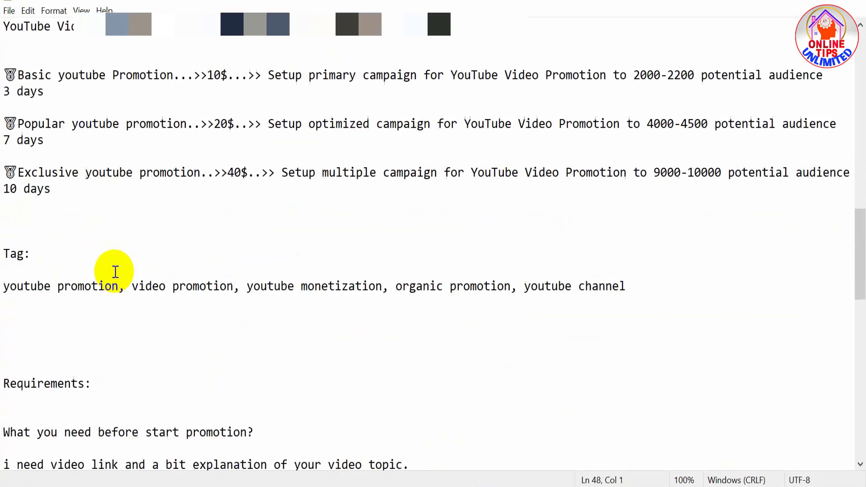
click(116, 190)
scroll(135, 175, down, 1)
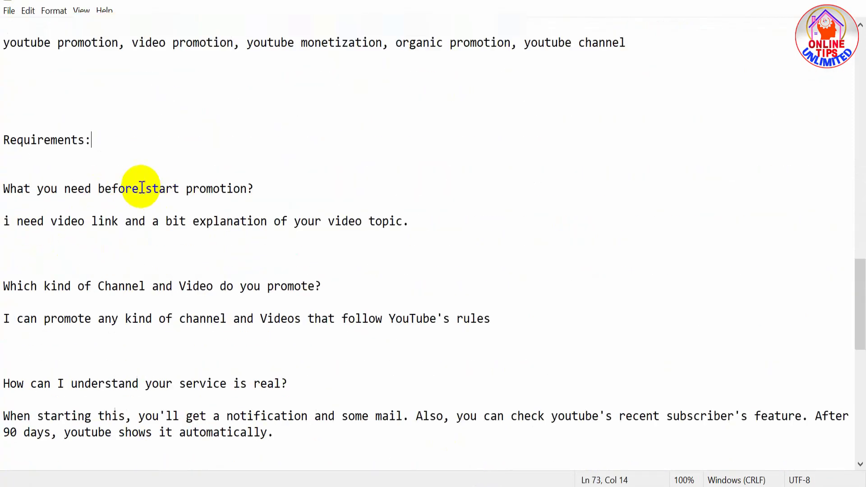
Step: Copy "What you need before start promotion?" from the notes into the FAQ entry as its question
click(172, 172)
drag(3, 188, 251, 190)
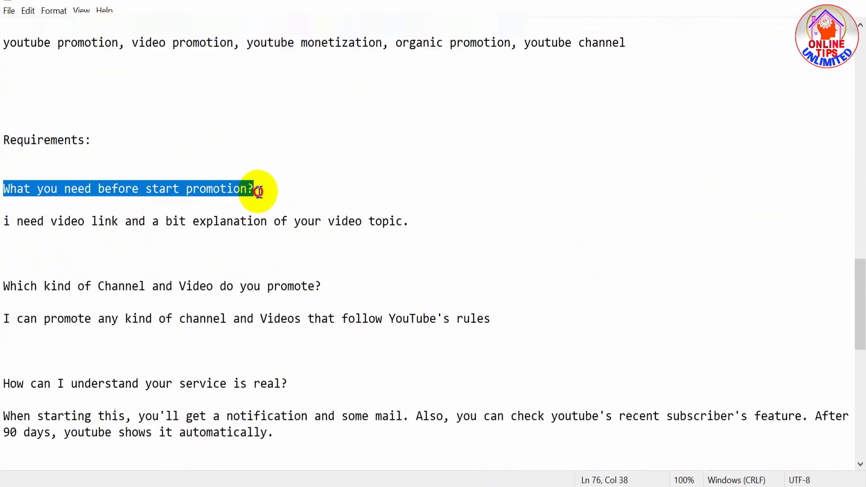
right_click(225, 186)
click(263, 230)
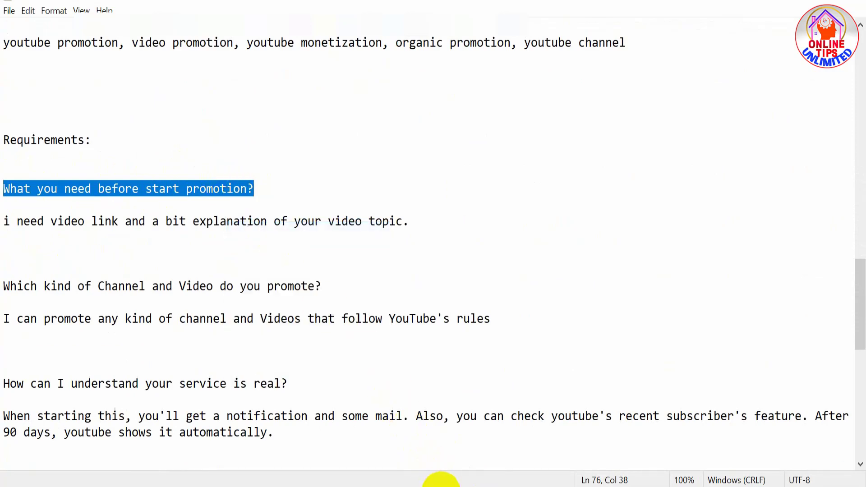
click(449, 481)
click(221, 292)
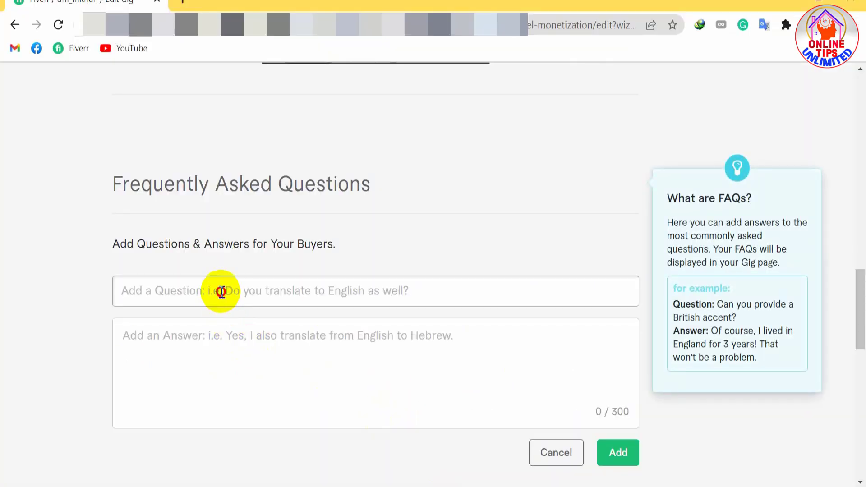
key(ctrl+v)
Step: Copy "i need video link and a bit explanation of your video topic" from the notes into the FAQ entry as its answer
click(206, 339)
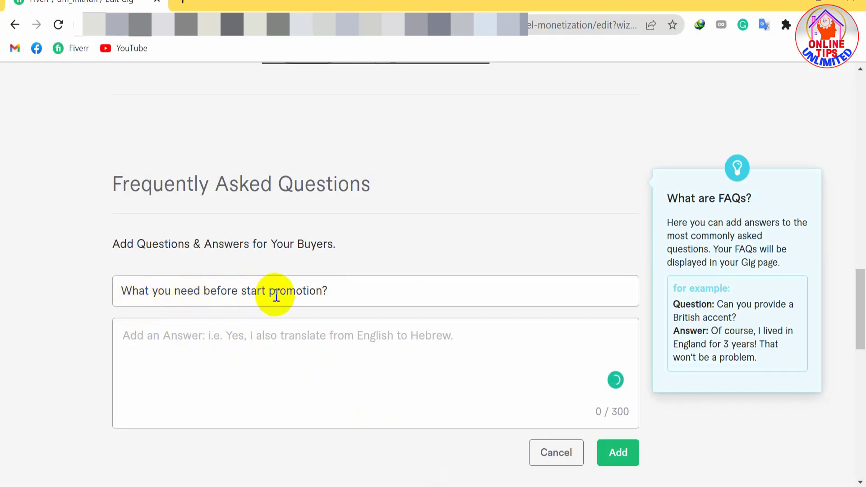
click(497, 483)
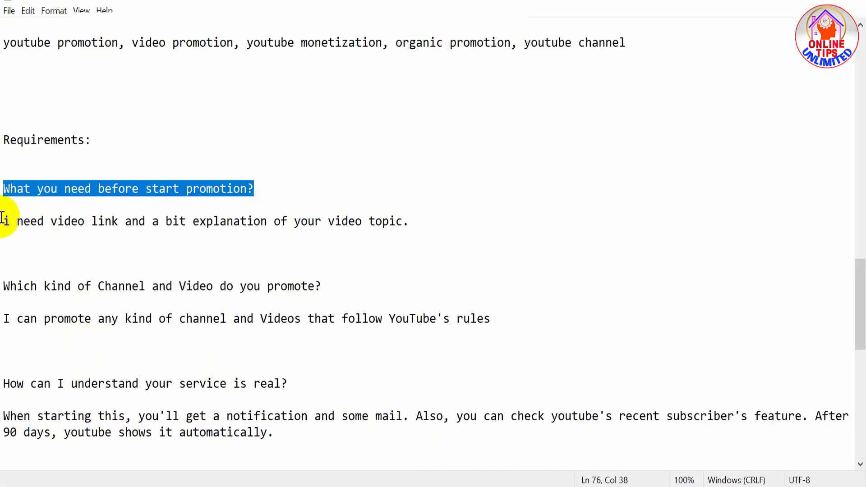
drag(4, 221, 402, 223)
right_click(373, 220)
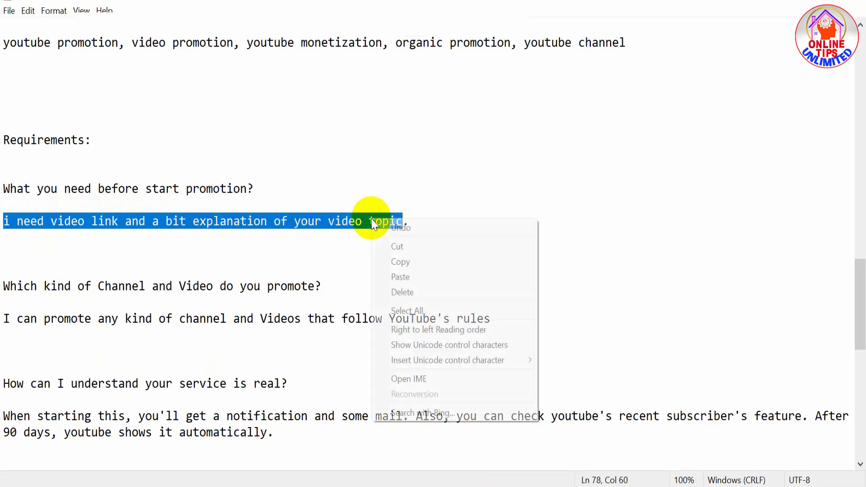
click(383, 262)
key(alt+Tab)
click(268, 343)
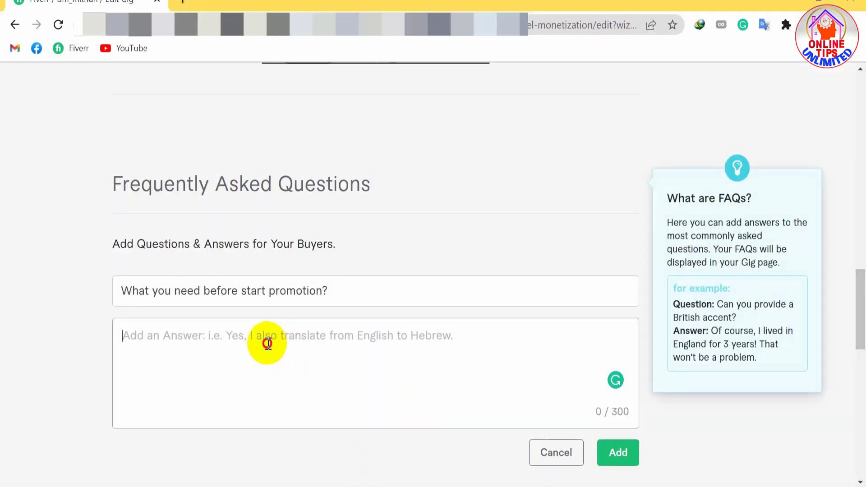
key(ctrl+v)
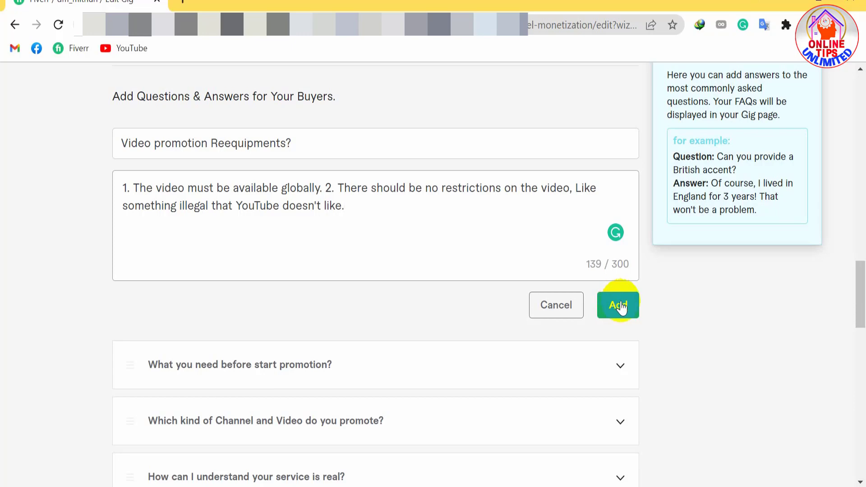
Step: Add the filled-in "Video promotion Reequipments?" FAQ, look over the list of questions, and save to continue to Requirements
click(622, 308)
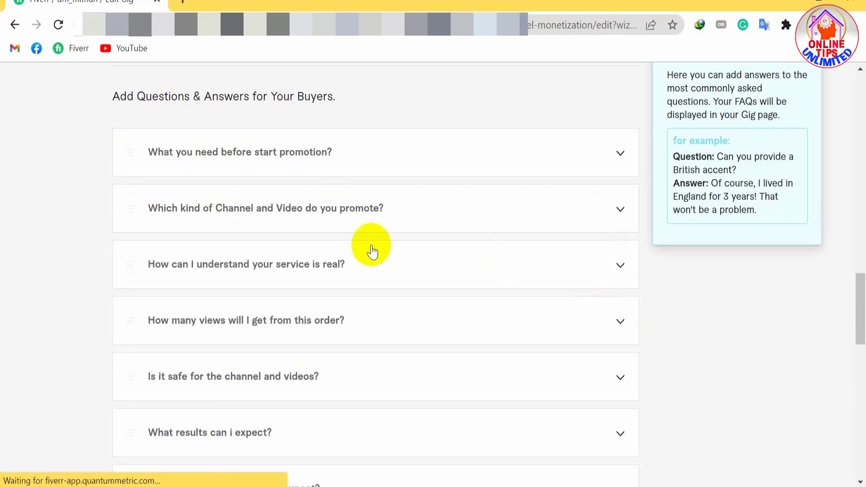
scroll(361, 244, down, 1)
scroll(348, 236, down, 4)
scroll(349, 236, up, 5)
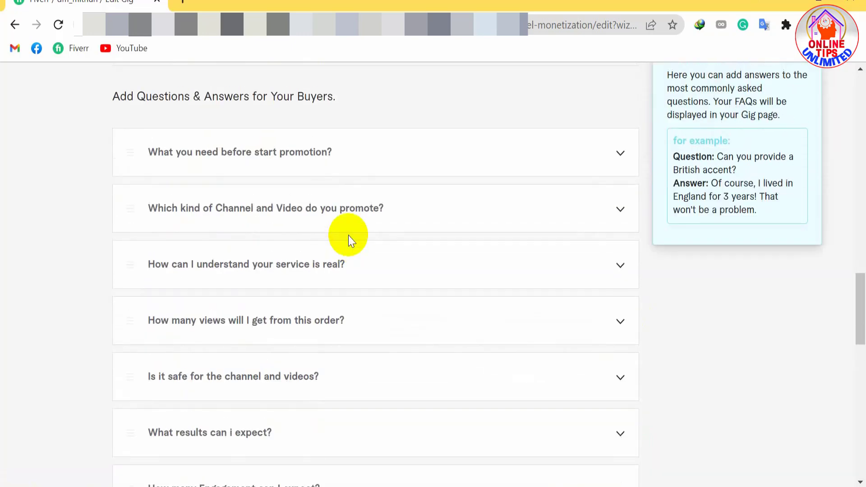
scroll(350, 241, down, 4)
scroll(348, 241, down, 3)
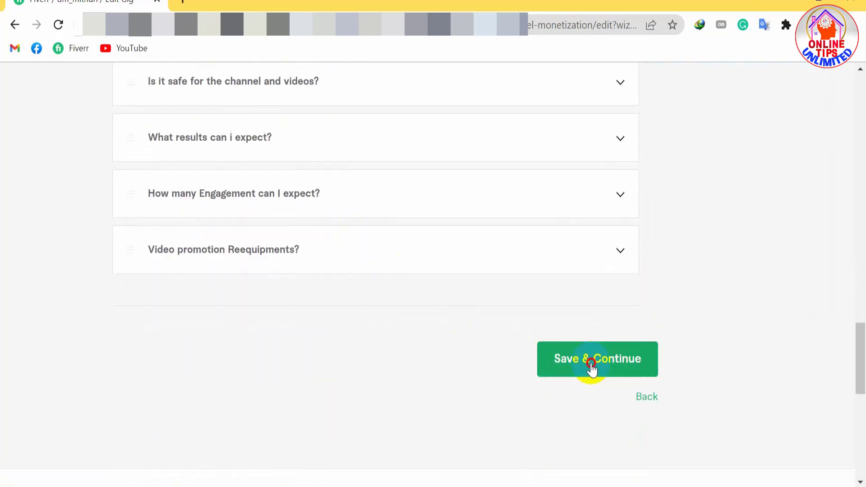
click(592, 364)
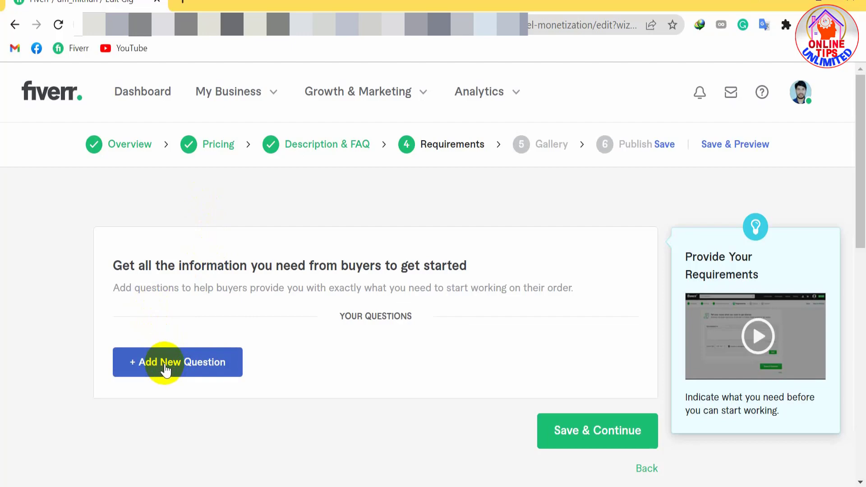
Step: Start a new required question for buyers on the Requirements page
click(165, 369)
scroll(188, 262, down, 3)
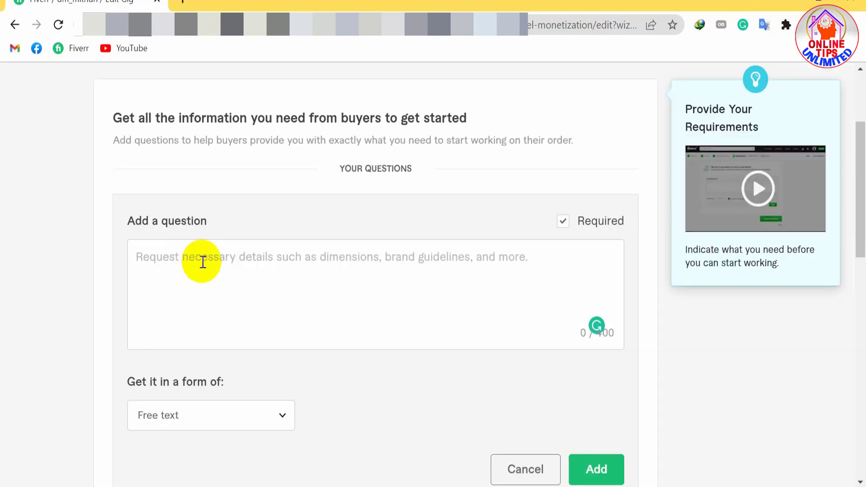
scroll(203, 262, down, 2)
Step: Try Multiple choice as the question's answer form, look at its options, and return it to Free text
click(282, 345)
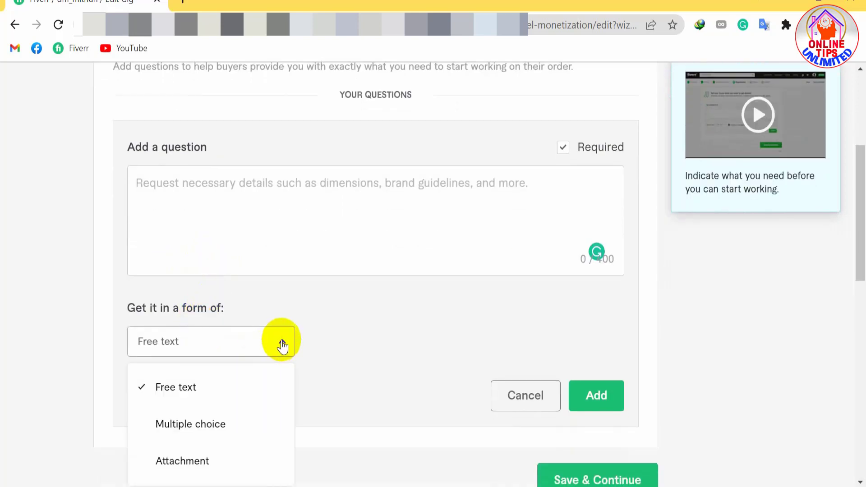
click(212, 421)
scroll(218, 342, down, 2)
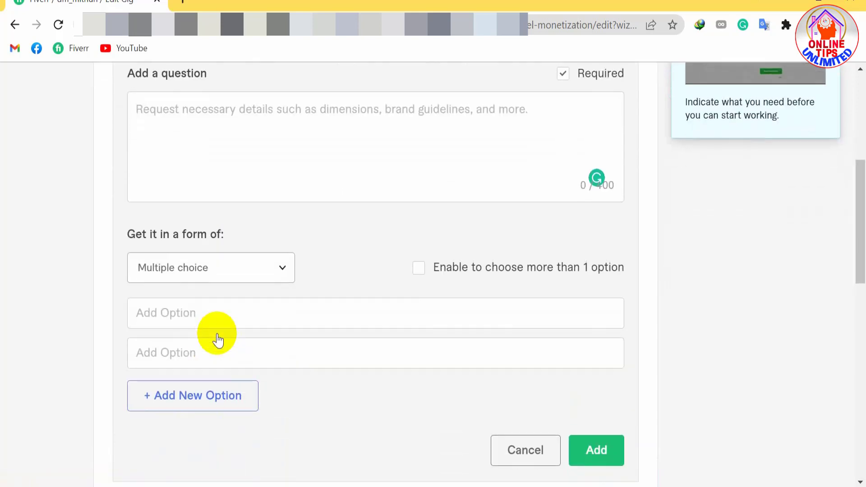
click(271, 278)
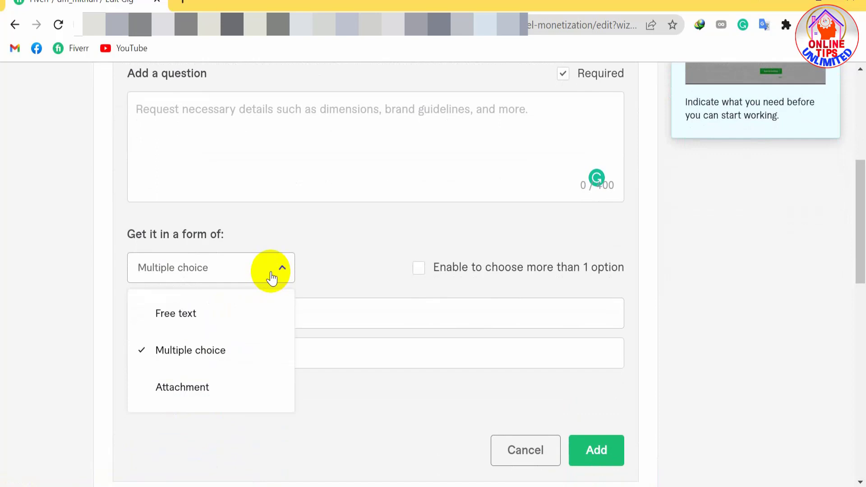
click(183, 324)
Step: Add "Video Link, Channel Name" as a required free-text question for buyers, and save to continue to the Gallery
click(246, 257)
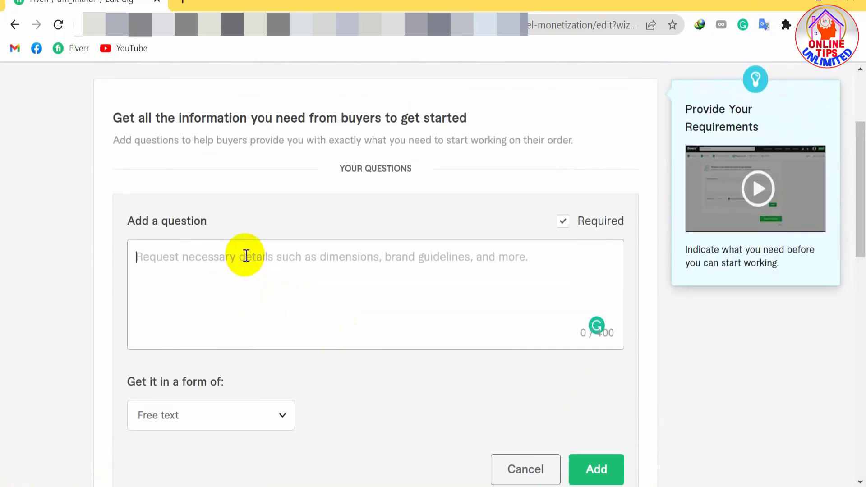
text(Video Lin)
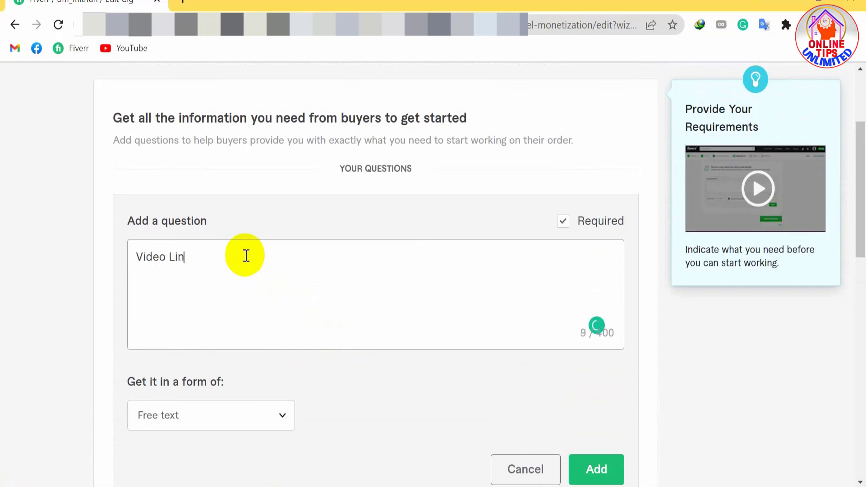
text(k o)
key(BackSpace)
key(BackSpace)
text(,  Channel)
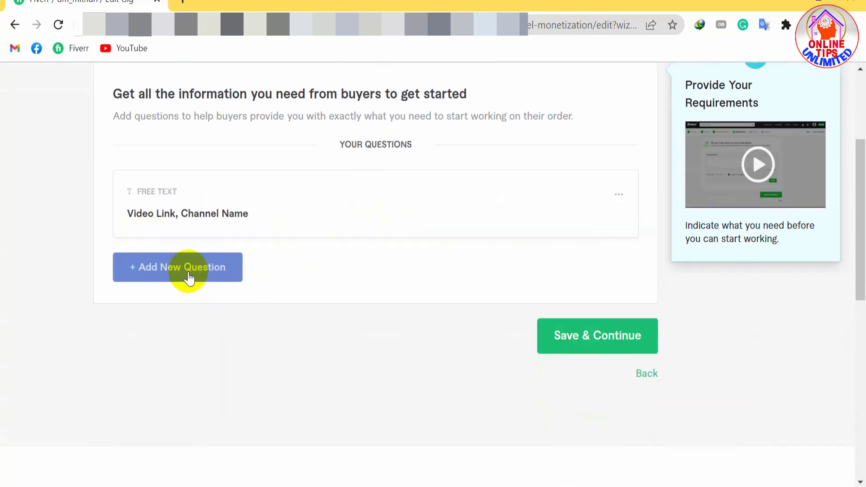
click(600, 342)
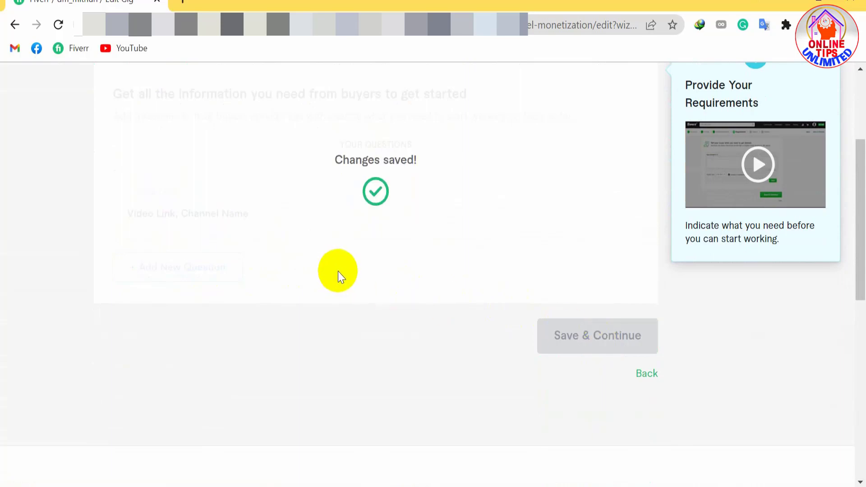
Step: Look through the beginning of the Gig image guidelines, remove the video download overlay, and close the guidelines
scroll(340, 272, up, 1)
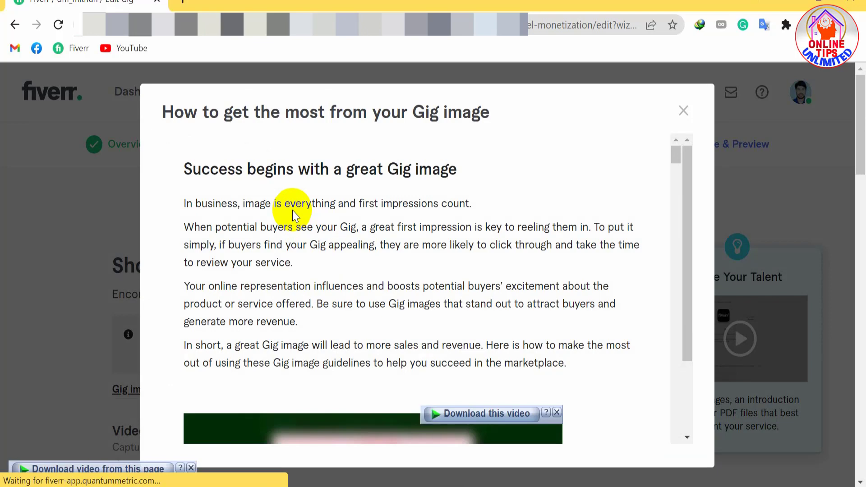
scroll(297, 219, down, 6)
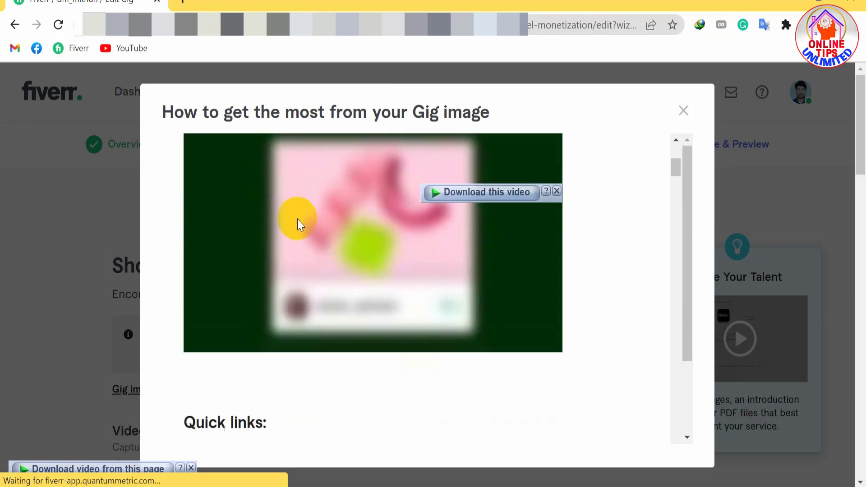
scroll(297, 218, up, 1)
scroll(297, 218, up, 3)
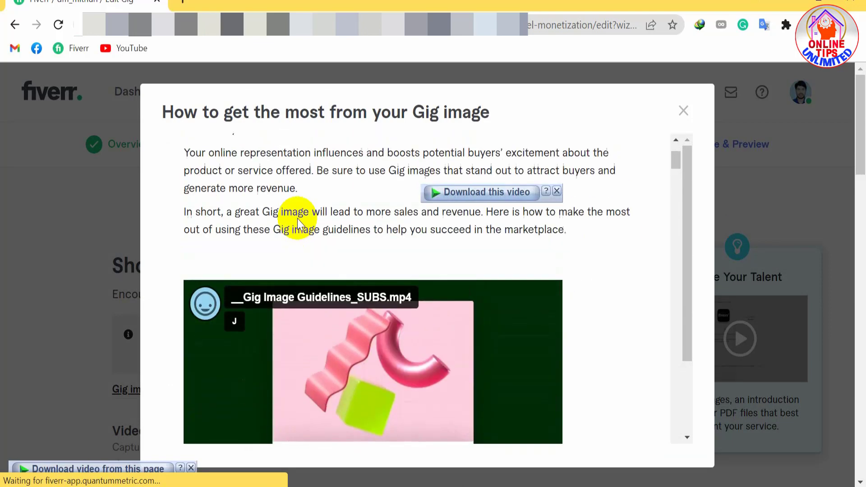
click(558, 192)
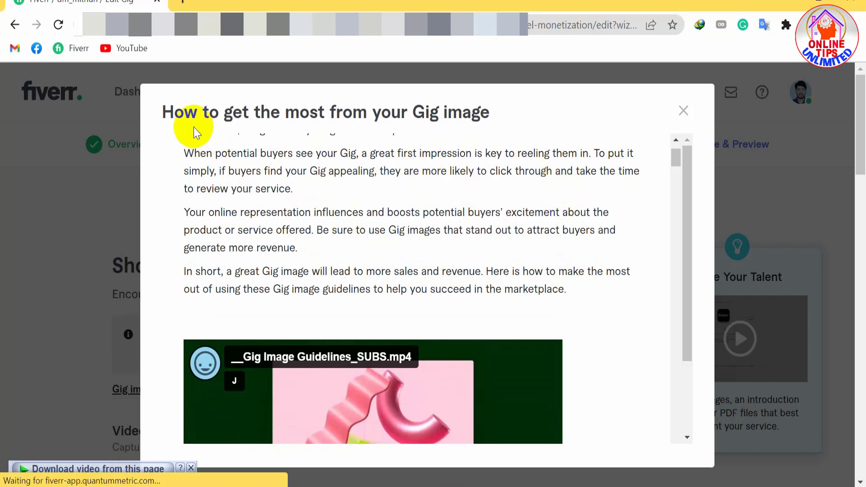
click(683, 111)
Step: Upload the black "YouTube Video Promotion" picture from Downloads as the first gig image
scroll(369, 209, down, 1)
scroll(370, 209, down, 12)
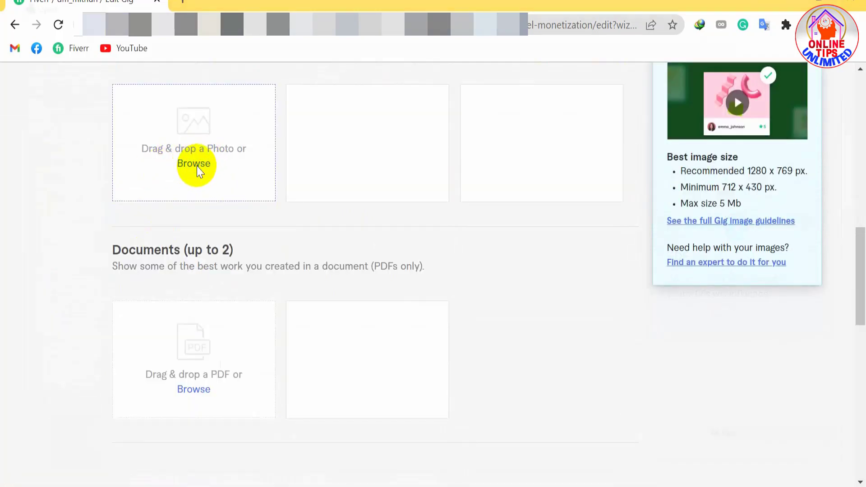
click(195, 164)
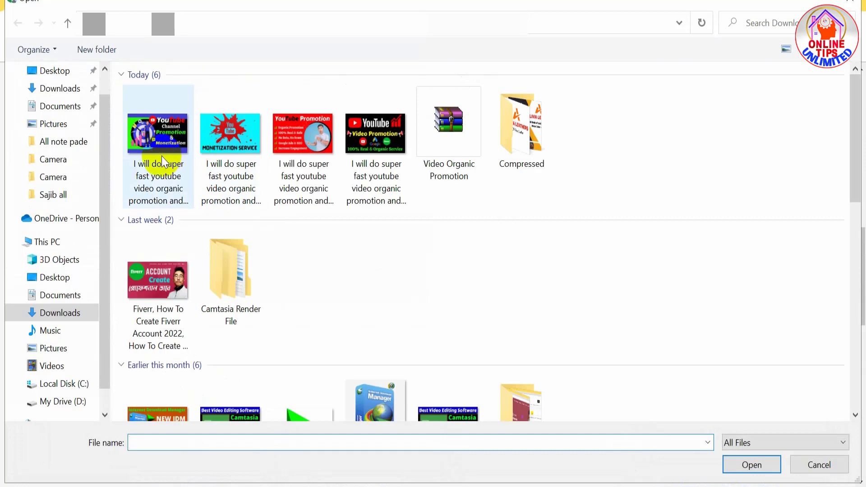
click(377, 133)
click(751, 465)
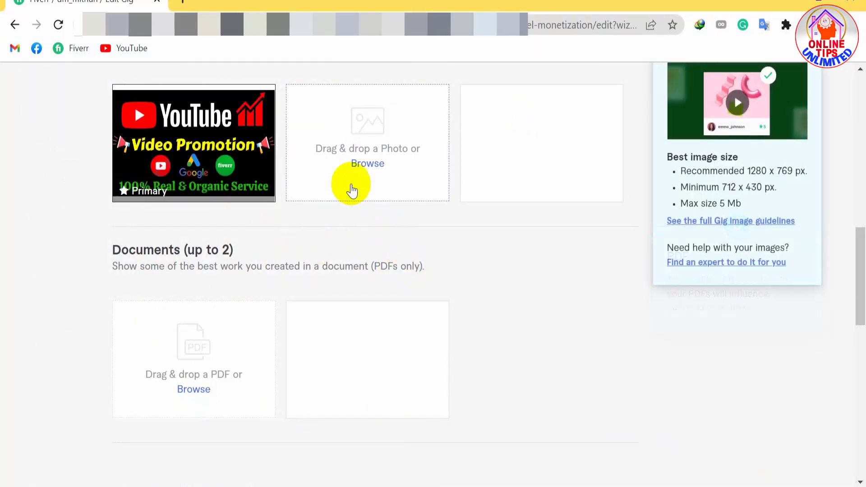
Step: Upload the "YouTube Monetization Service" and "YouTube Channel Promotion & Monetization" pictures as the second and third gig images
click(373, 166)
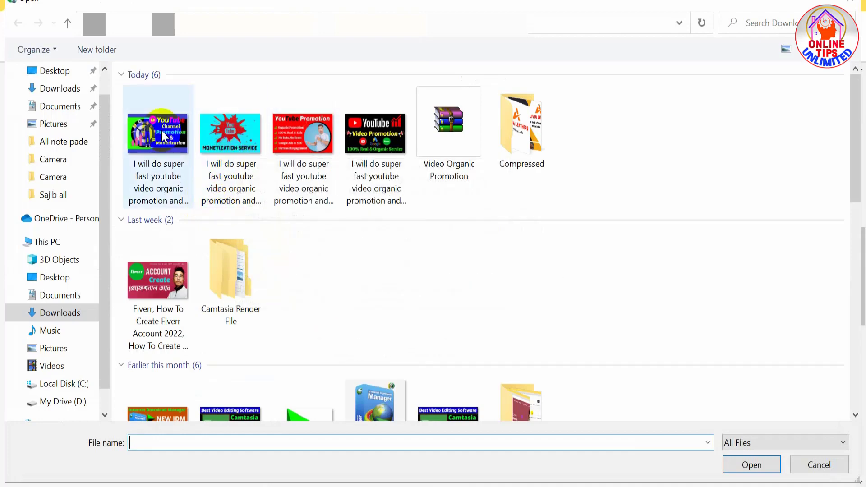
click(223, 130)
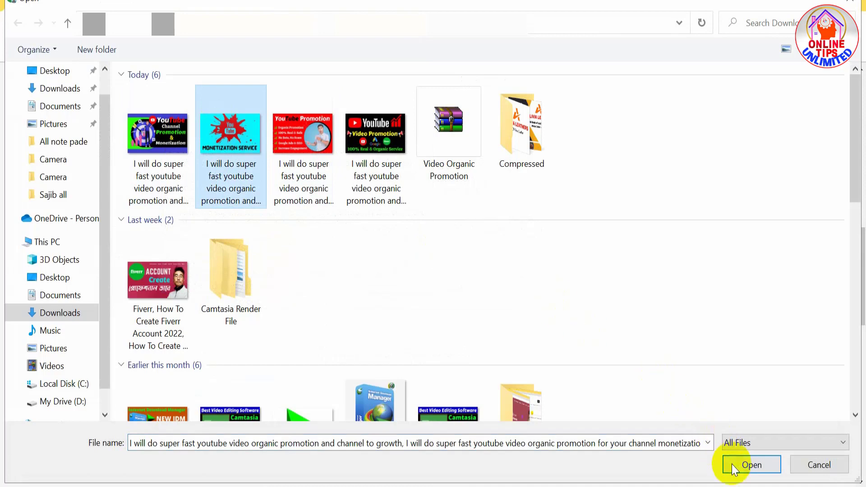
click(745, 465)
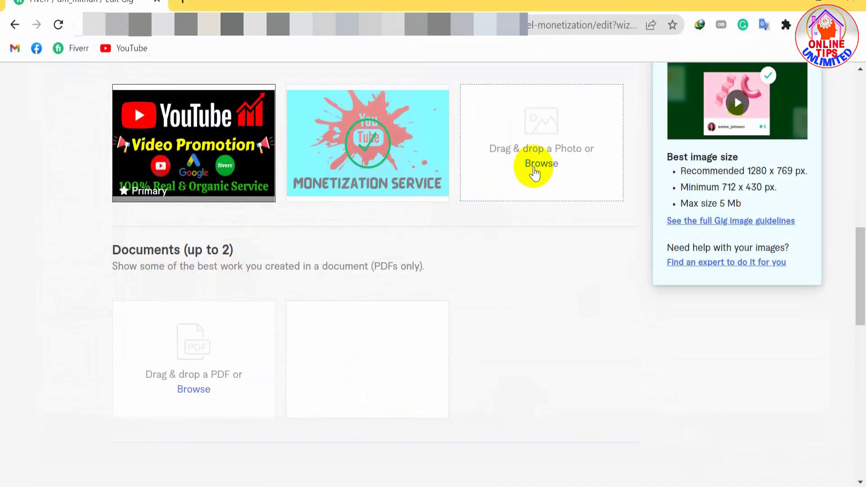
click(540, 165)
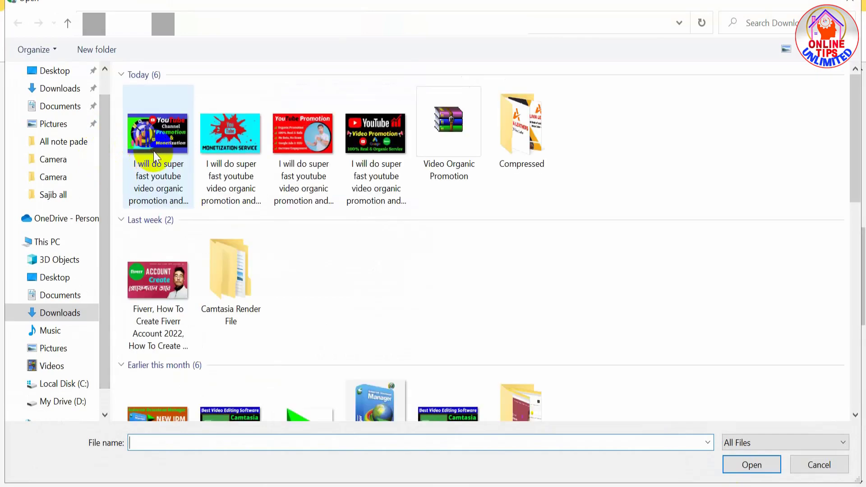
click(154, 151)
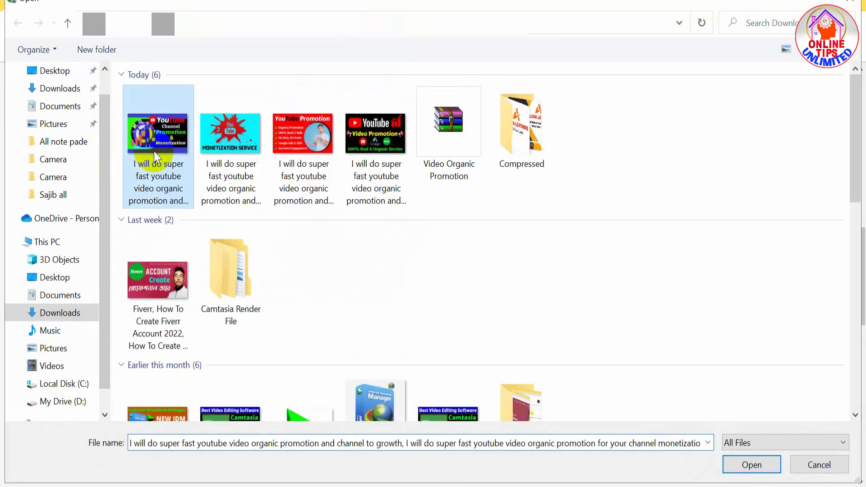
click(762, 462)
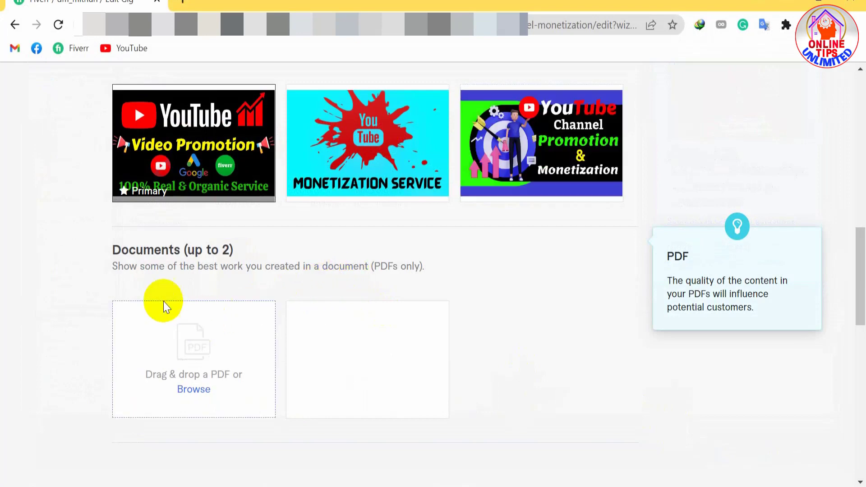
Step: Look over the gallery's video, image and document sections, and save to continue to Publish
scroll(207, 372, up, 5)
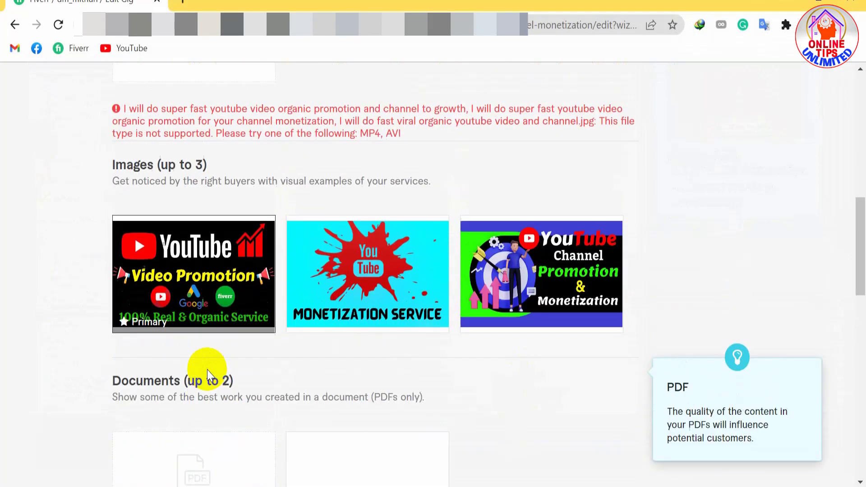
scroll(149, 236, up, 2)
scroll(173, 205, down, 6)
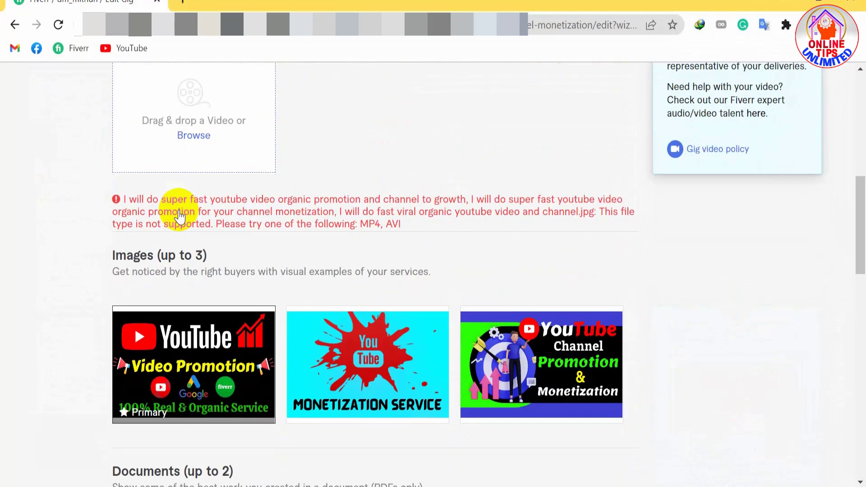
scroll(180, 211, down, 3)
scroll(180, 211, up, 13)
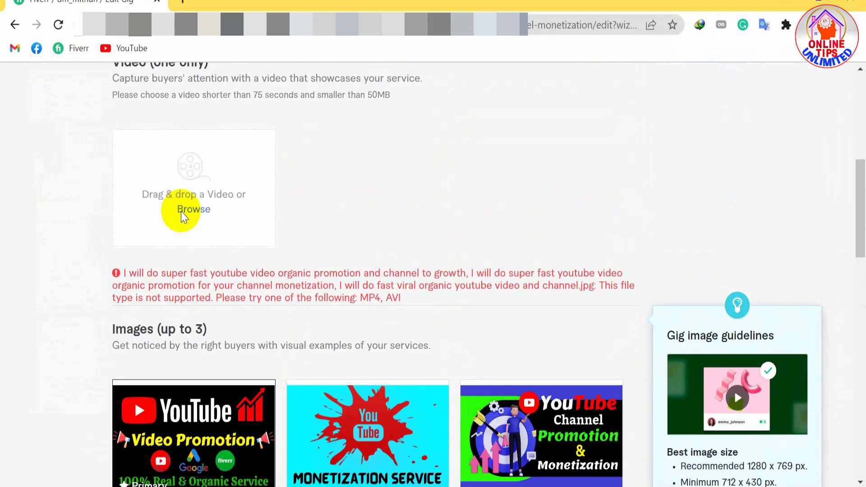
scroll(185, 212, down, 14)
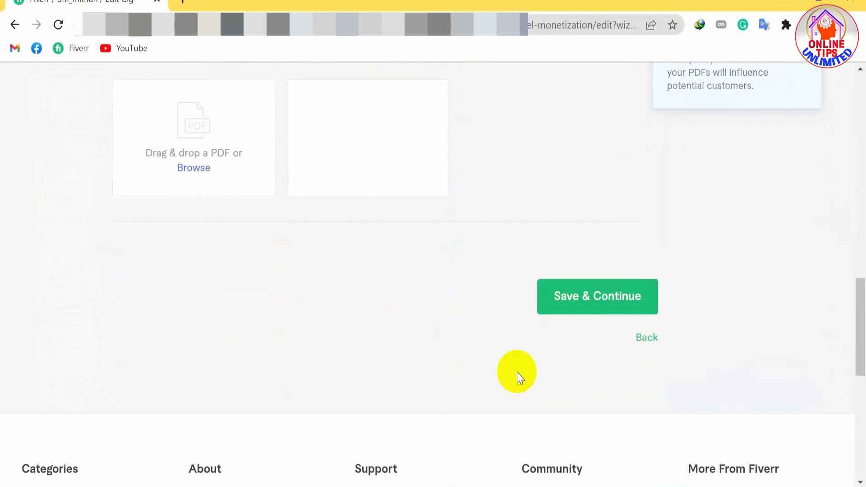
click(586, 296)
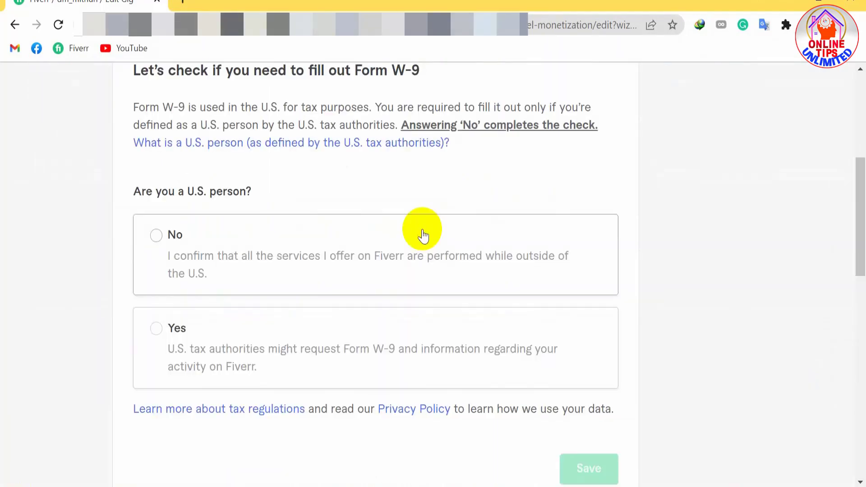
Step: Answer No to "Are you a U.S. person?" in the Form W-9 check, save the answer, and close the confirmation
scroll(388, 235, up, 6)
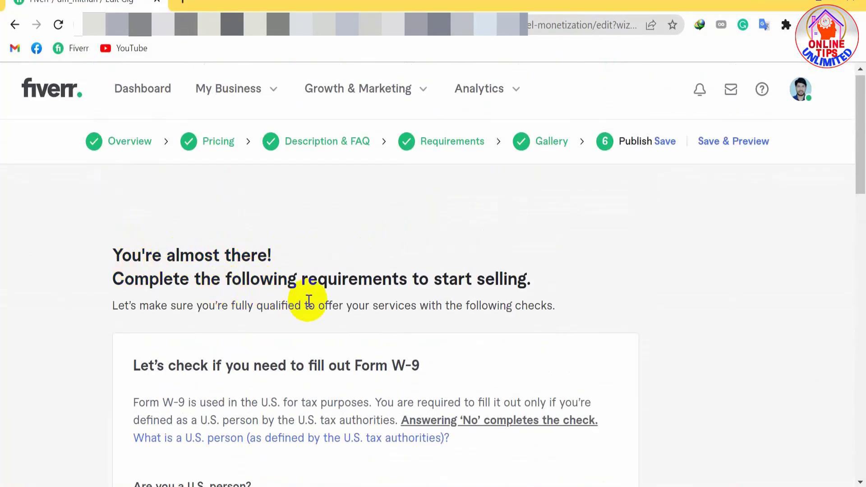
scroll(422, 286, down, 5)
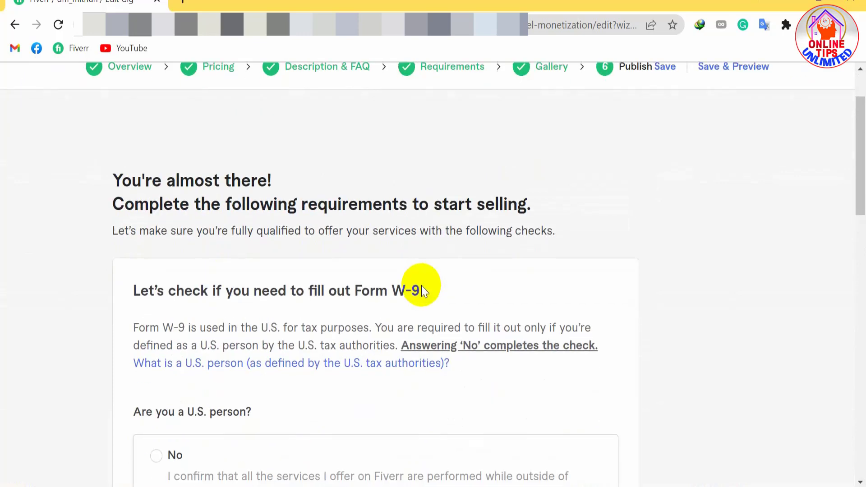
scroll(254, 269, down, 2)
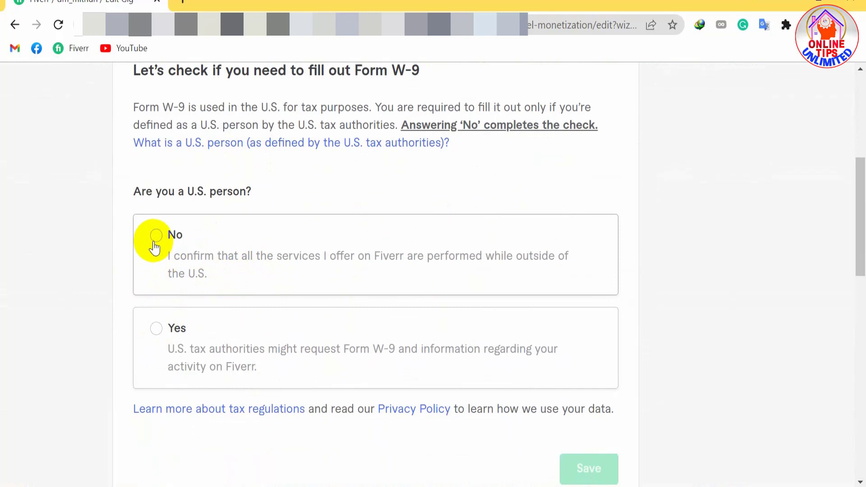
click(155, 246)
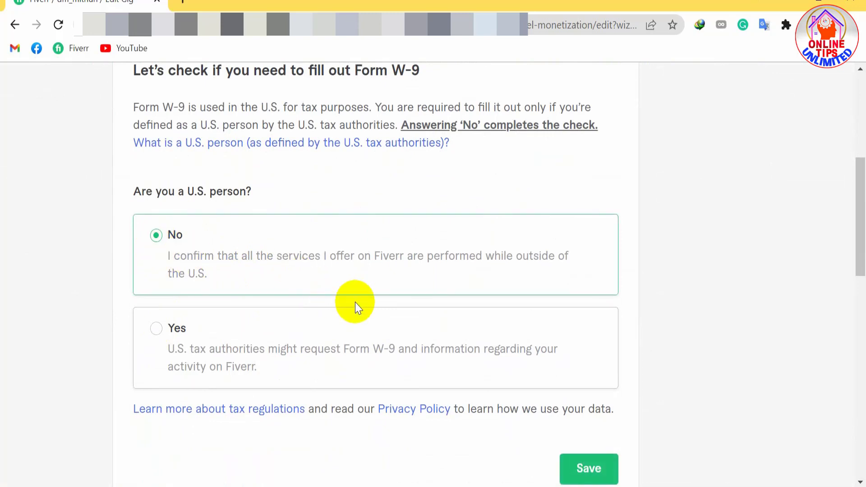
scroll(356, 302, down, 2)
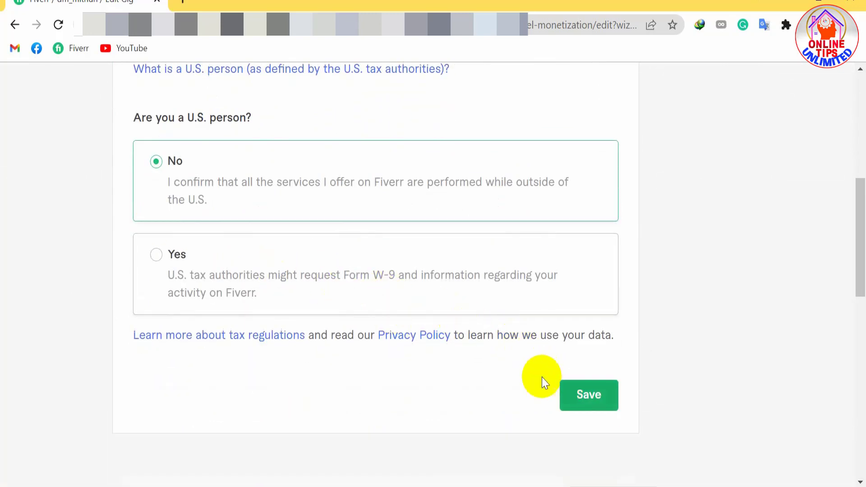
click(570, 397)
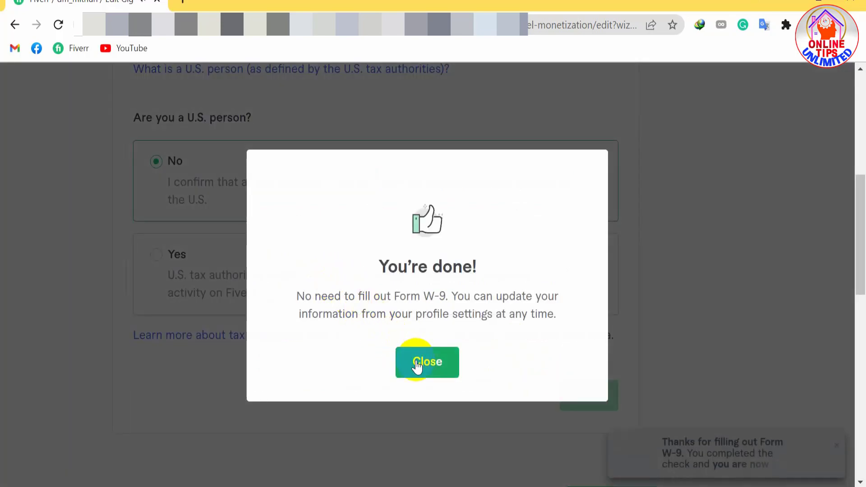
click(416, 364)
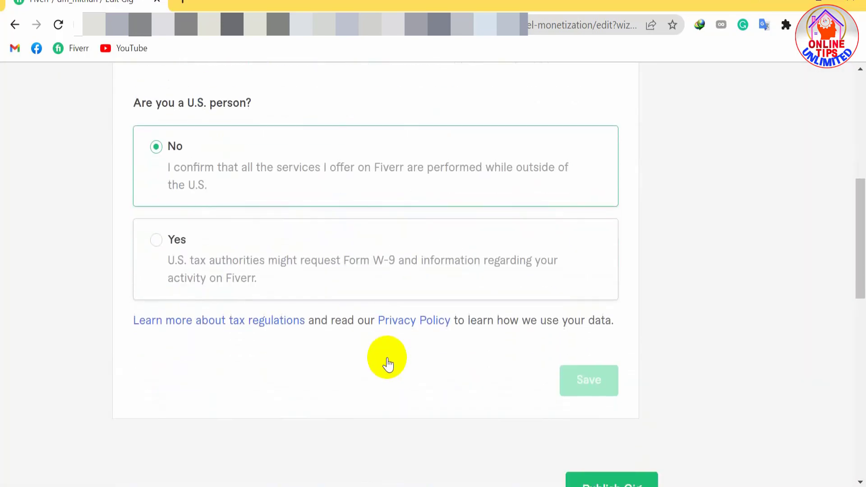
Step: Save the gig and open its preview, examining the title, gallery images and Basic package
scroll(387, 363, down, 3)
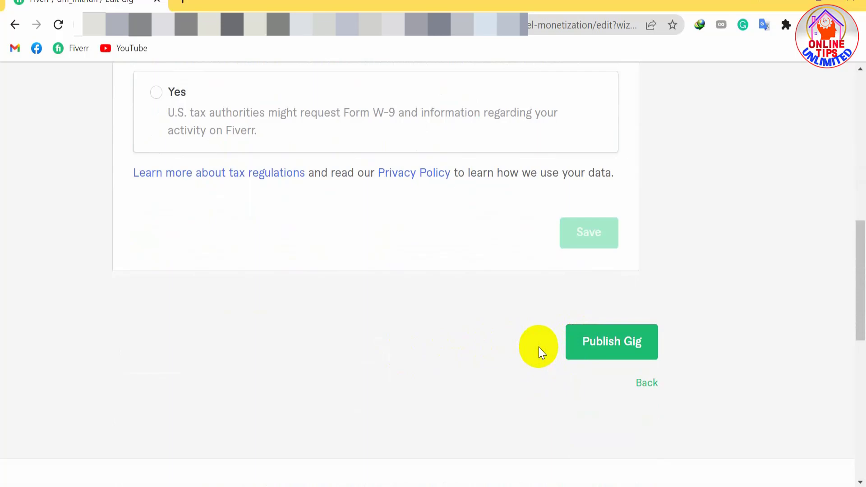
scroll(552, 231, up, 10)
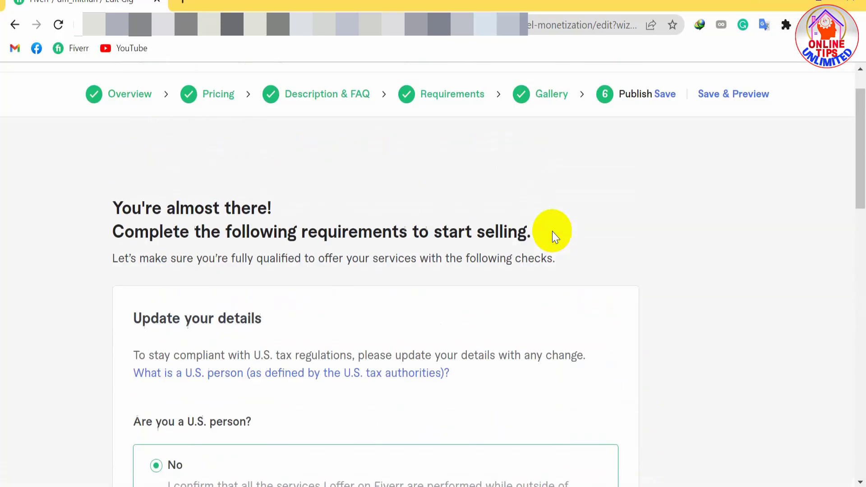
scroll(552, 232, up, 2)
click(718, 148)
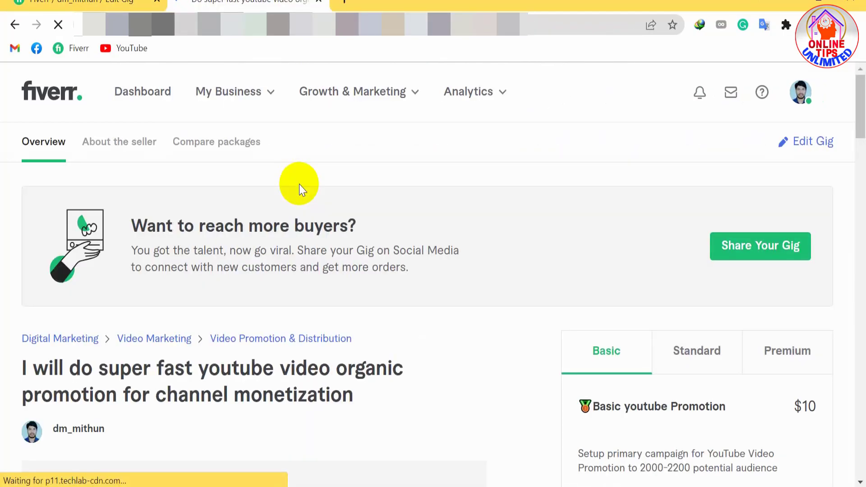
scroll(207, 272, down, 8)
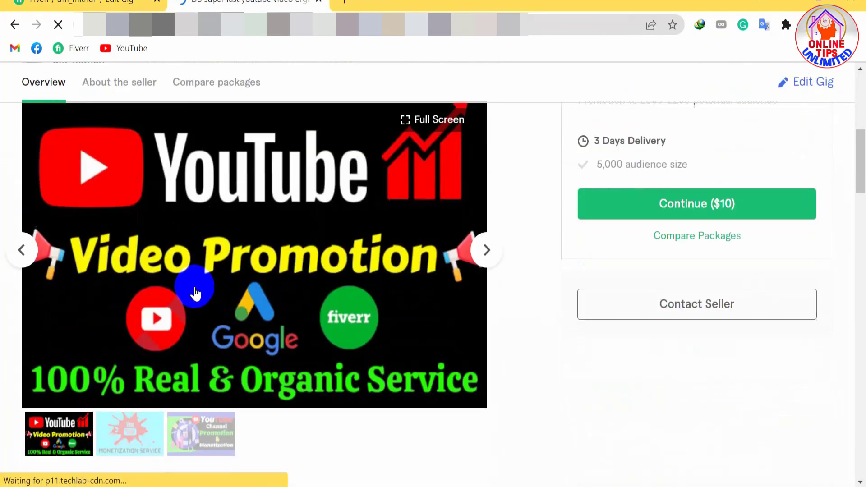
scroll(195, 293, up, 3)
scroll(706, 249, up, 2)
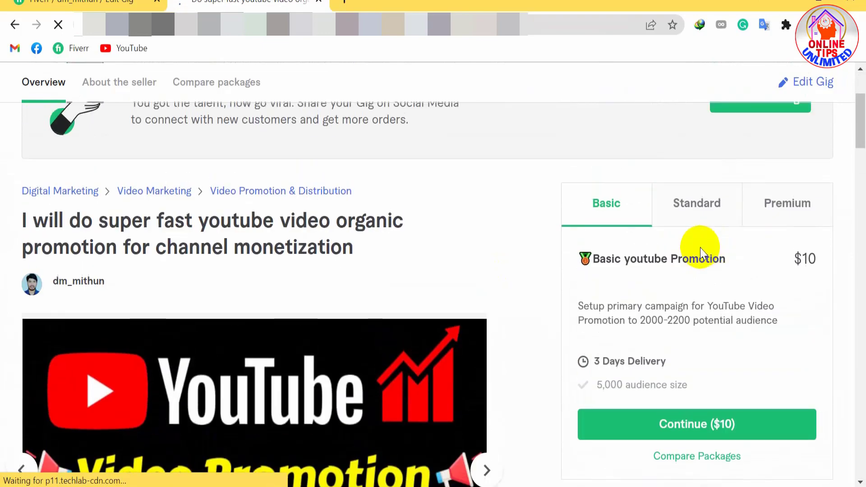
scroll(379, 277, up, 3)
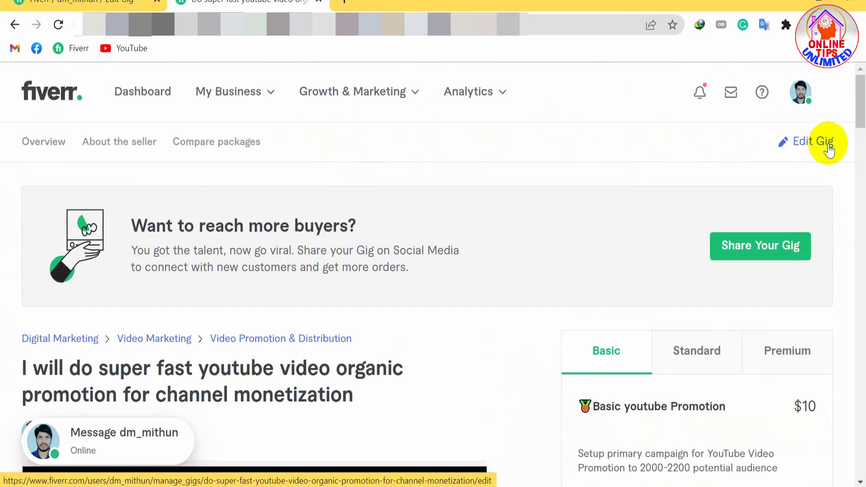
scroll(540, 167, down, 4)
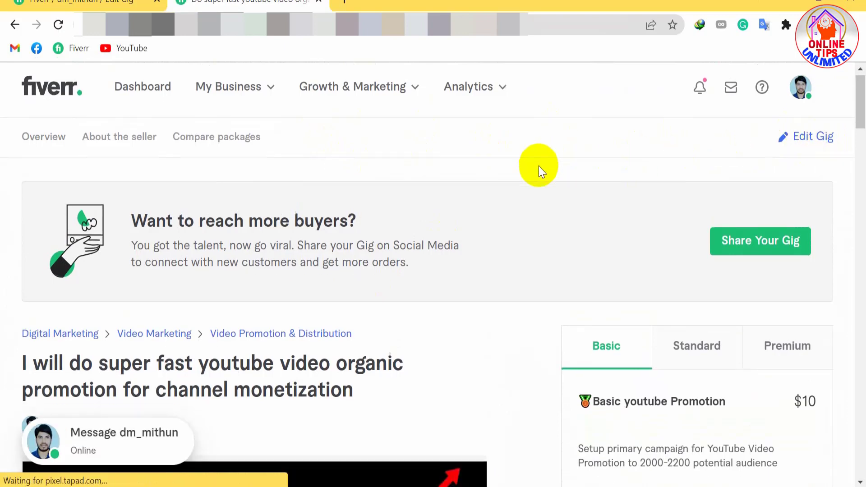
scroll(541, 166, down, 1)
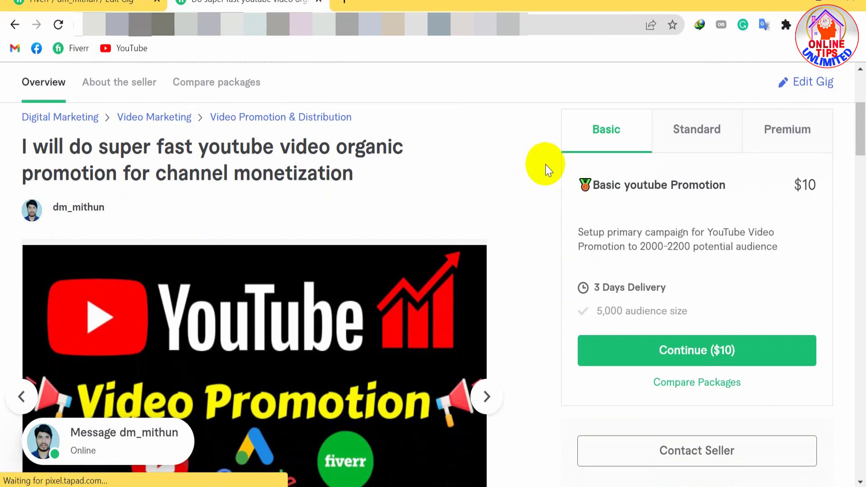